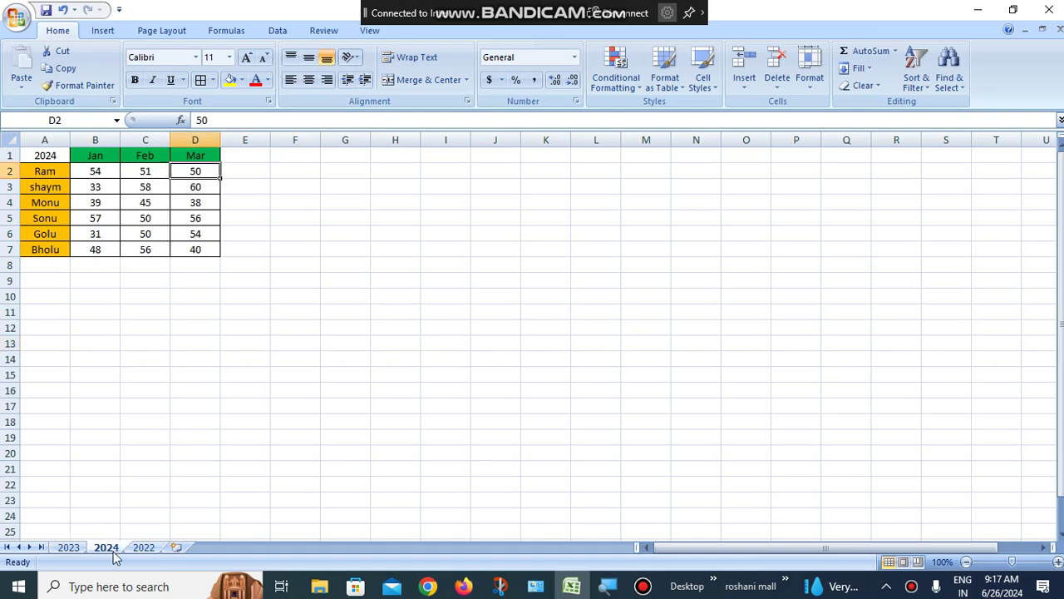
# Step: Examine the January to March headers and the first person's monthly values on the 2023 sheet
pyautogui.click(143, 547)
pyautogui.click(70, 547)
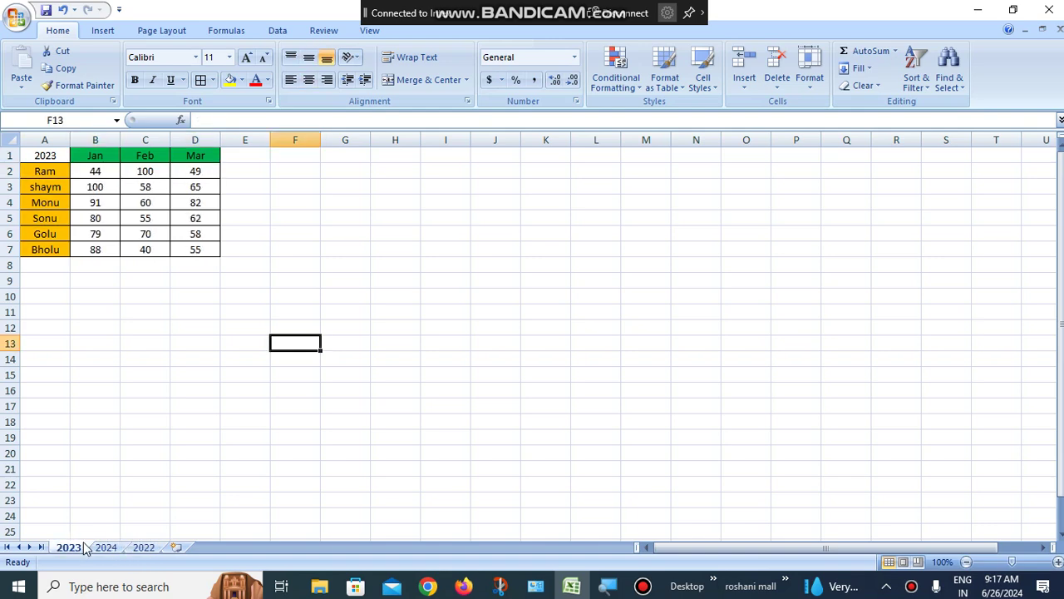
pyautogui.moveTo(58, 160); pyautogui.dragTo(147, 248)
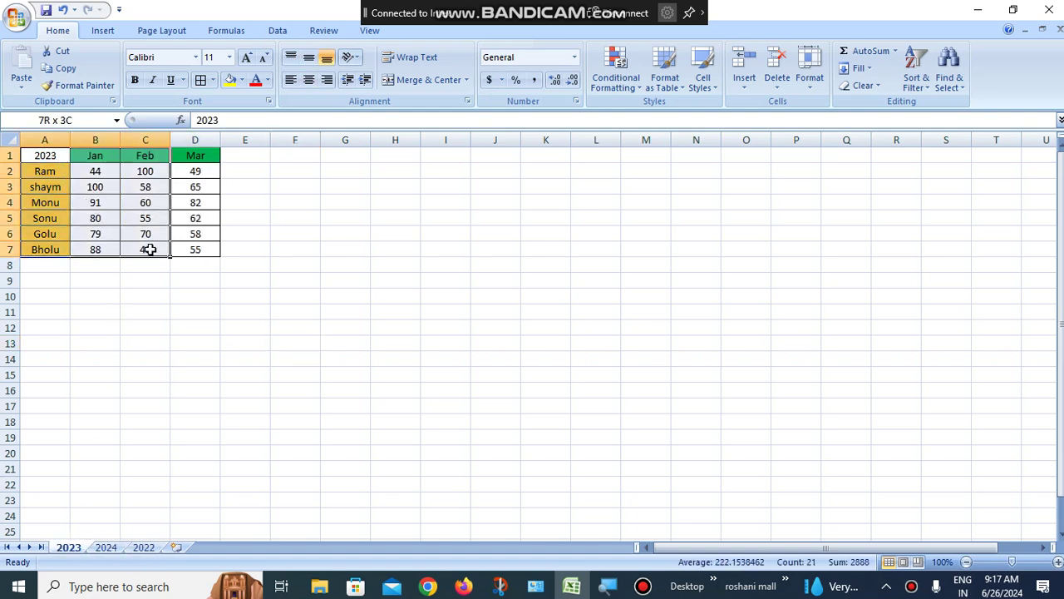
pyautogui.click(40, 156)
pyautogui.click(87, 158)
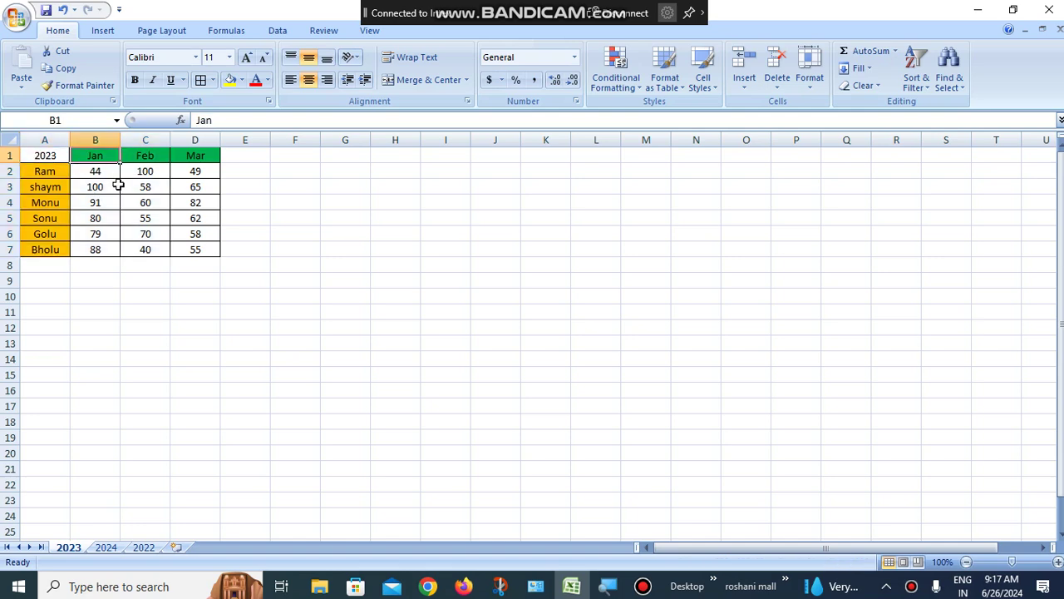
pyautogui.click(149, 160)
pyautogui.click(199, 160)
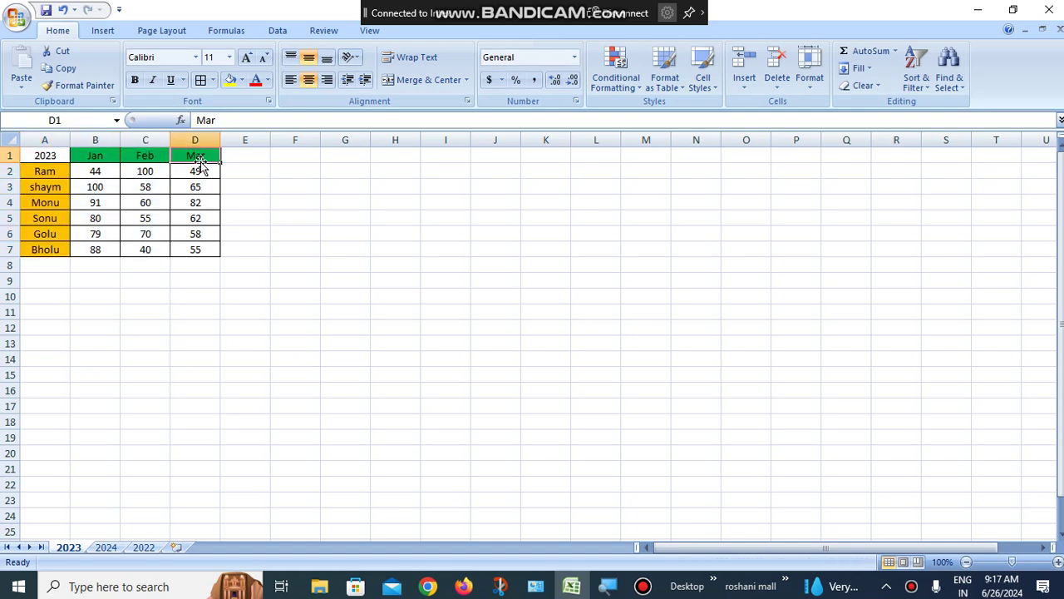
pyautogui.click(100, 173)
pyautogui.click(145, 172)
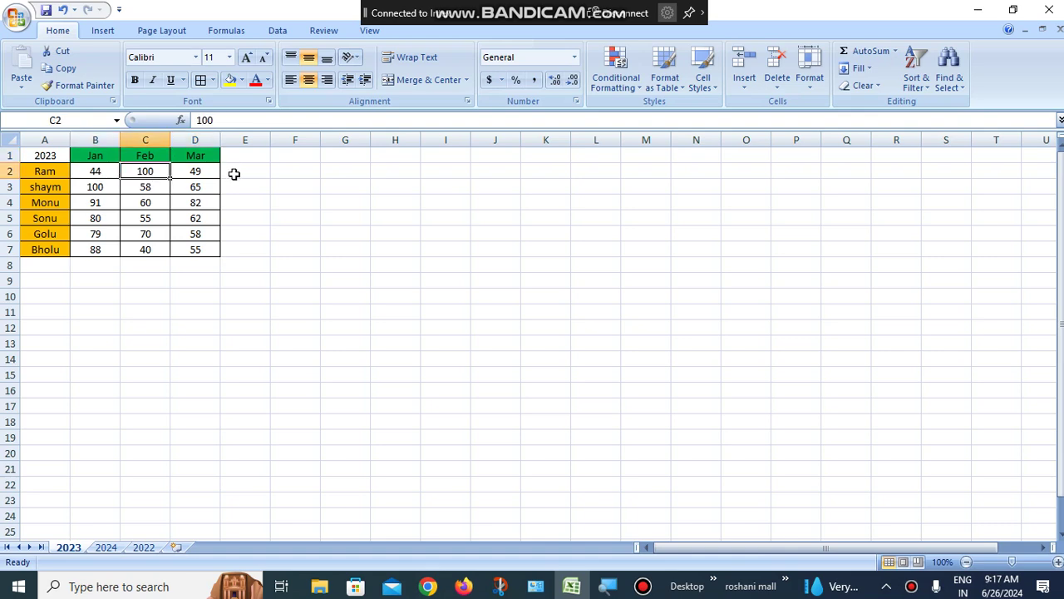
pyautogui.click(201, 173)
pyautogui.click(142, 175)
pyautogui.click(95, 173)
pyautogui.click(148, 175)
pyautogui.click(200, 177)
pyautogui.click(149, 173)
pyautogui.click(109, 175)
pyautogui.click(140, 173)
pyautogui.click(185, 173)
pyautogui.click(133, 174)
pyautogui.click(112, 174)
pyautogui.click(139, 172)
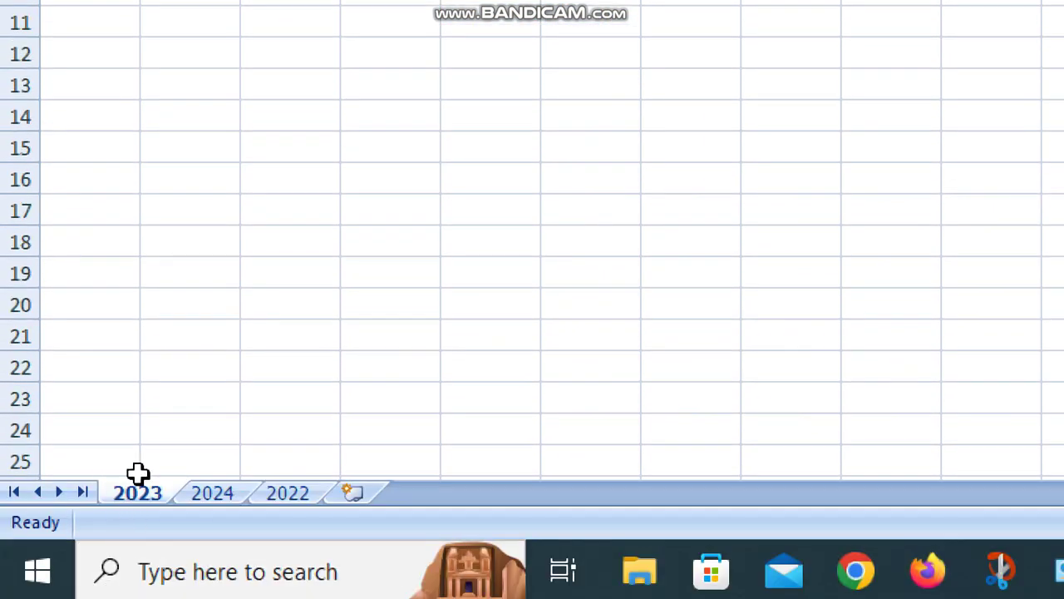
# Step: Examine the first person's January, February and March values on the 2024 and 2022 sheets
pyautogui.click(199, 493)
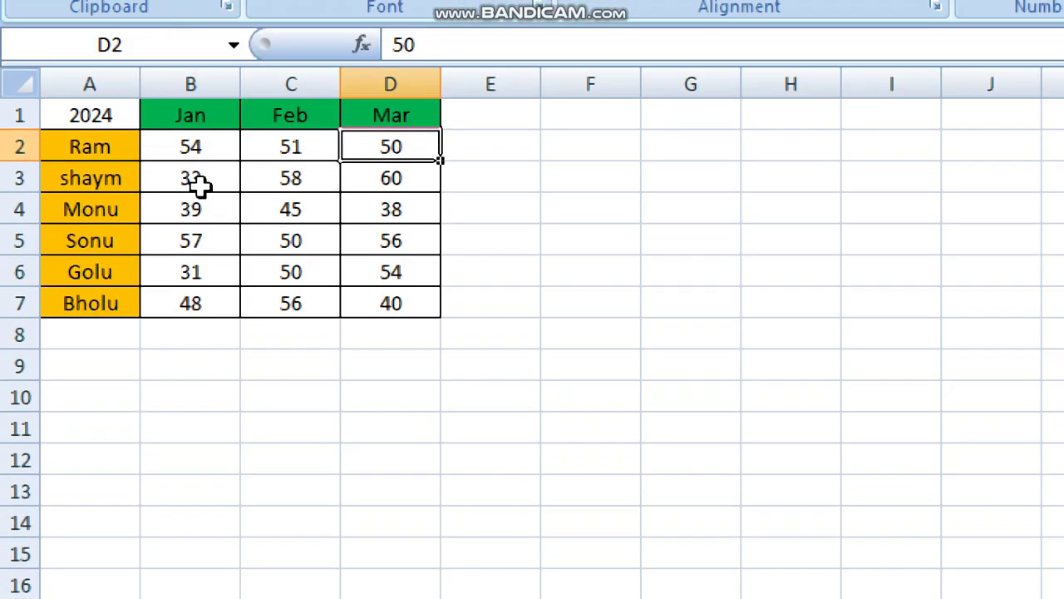
pyautogui.click(205, 139)
pyautogui.click(301, 139)
pyautogui.click(397, 154)
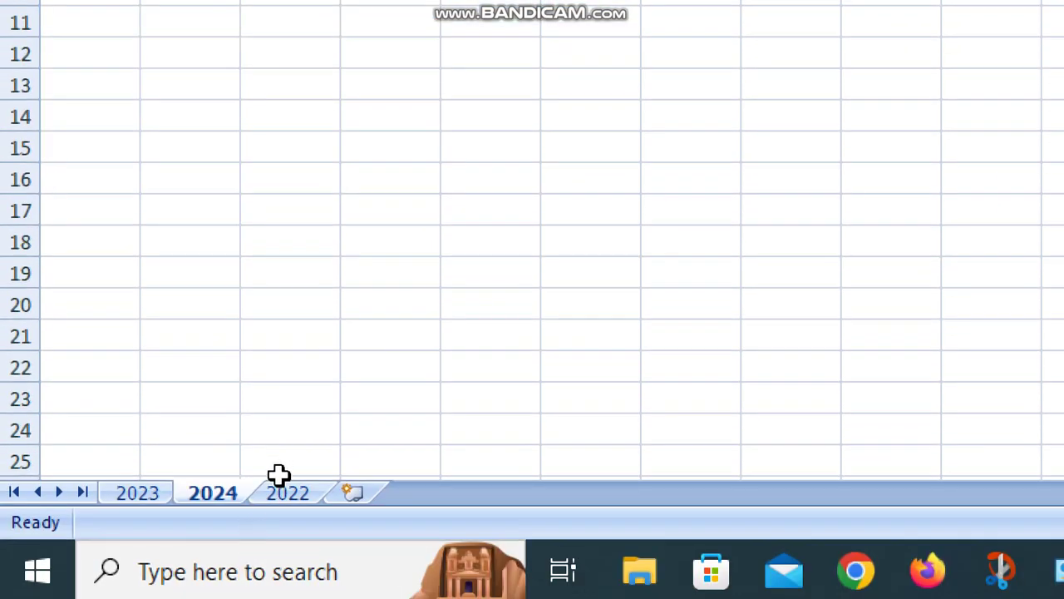
pyautogui.click(284, 495)
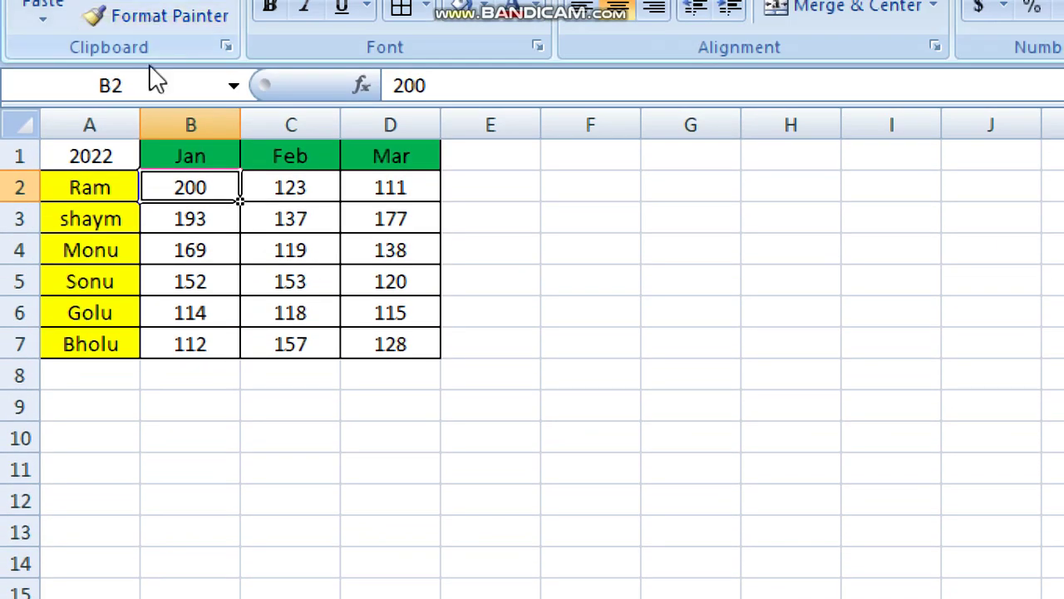
pyautogui.click(287, 196)
pyautogui.click(420, 188)
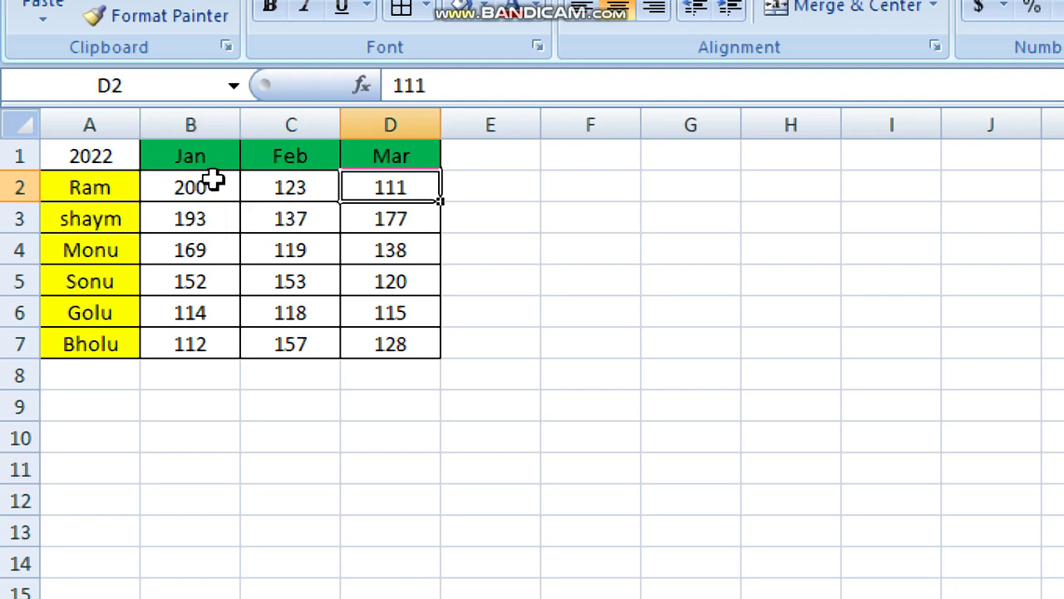
pyautogui.click(124, 190)
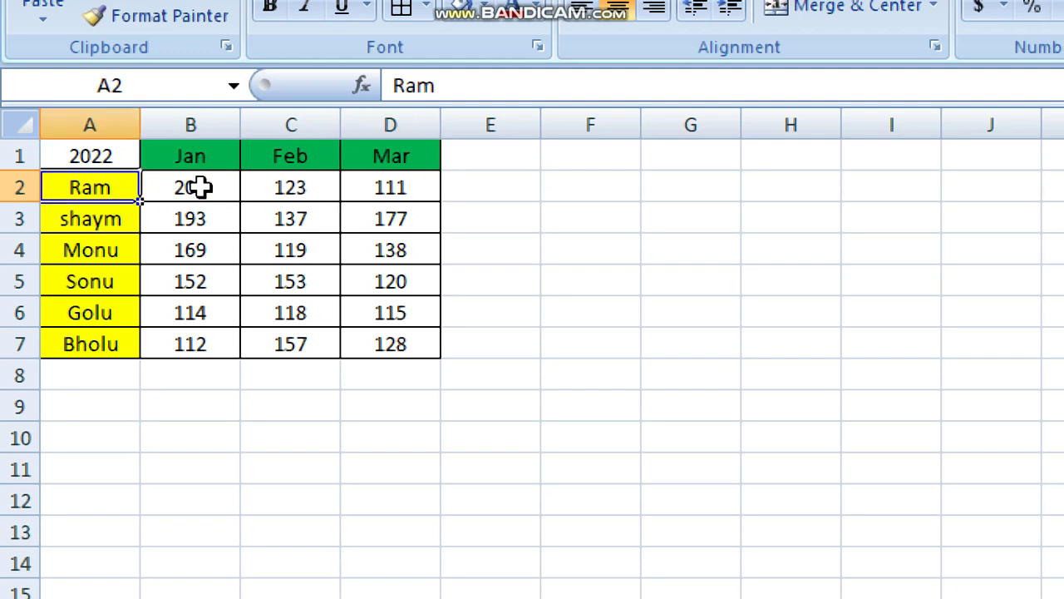
pyautogui.click(200, 193)
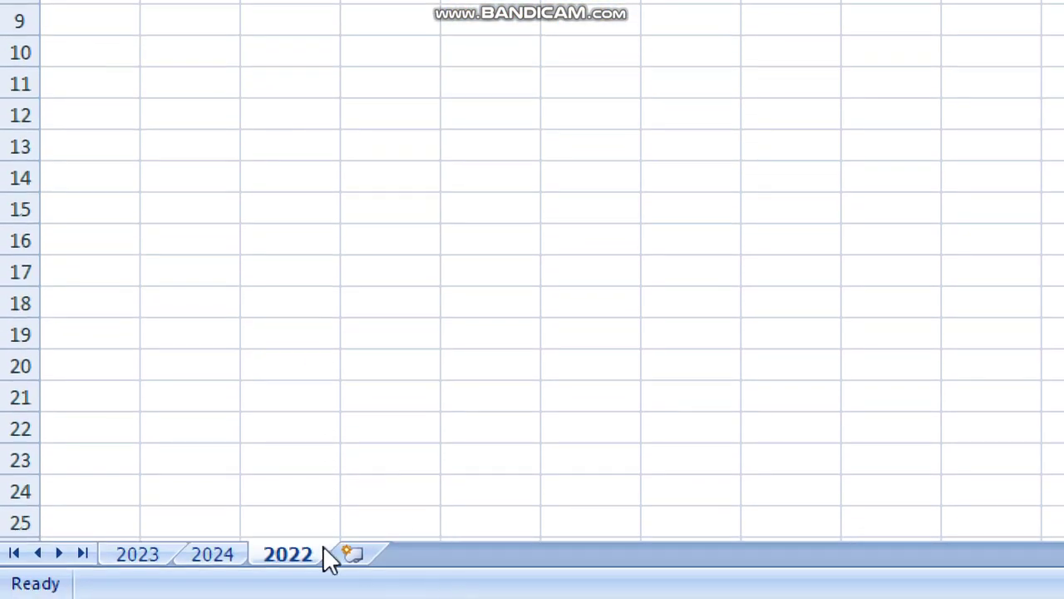
# Step: Insert a new worksheet and enter the 3D formula =SUM('2023:2022'!B2) in its cell B2
pyautogui.click(359, 556)
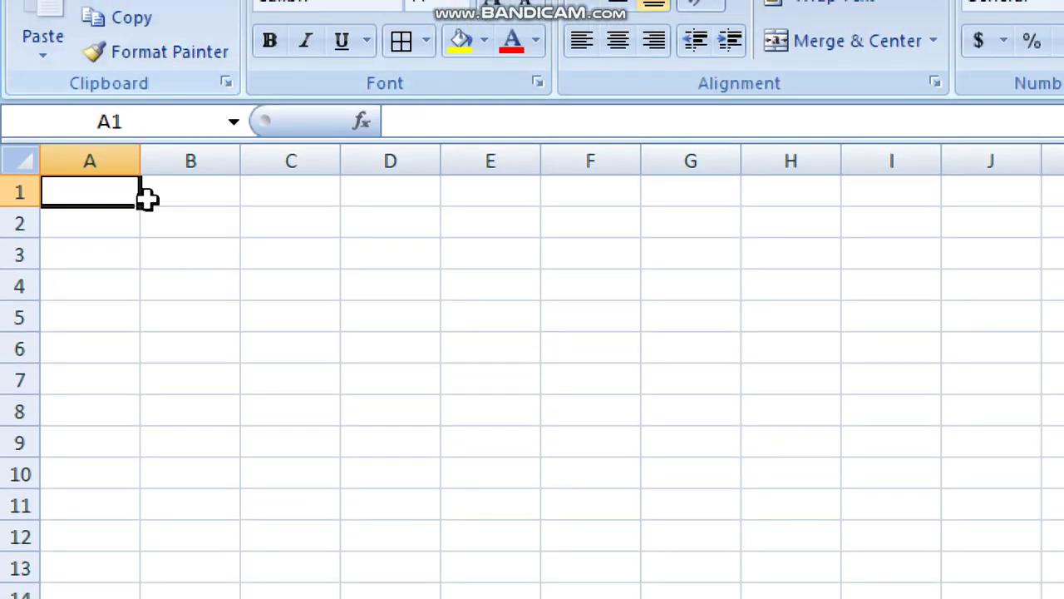
pyautogui.click(154, 202)
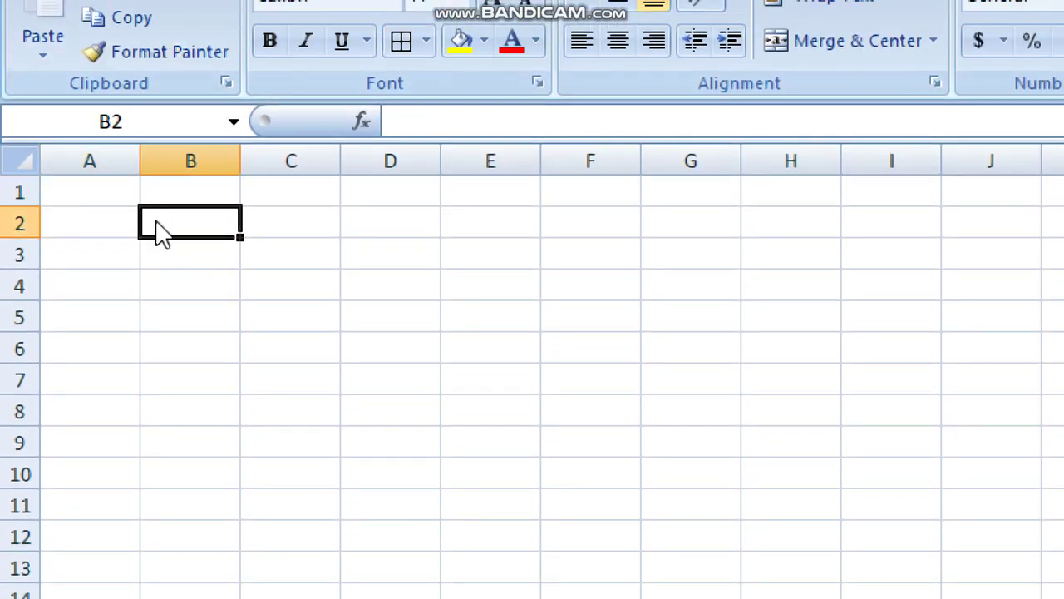
pyautogui.write('=sum')
pyautogui.press('Tab')
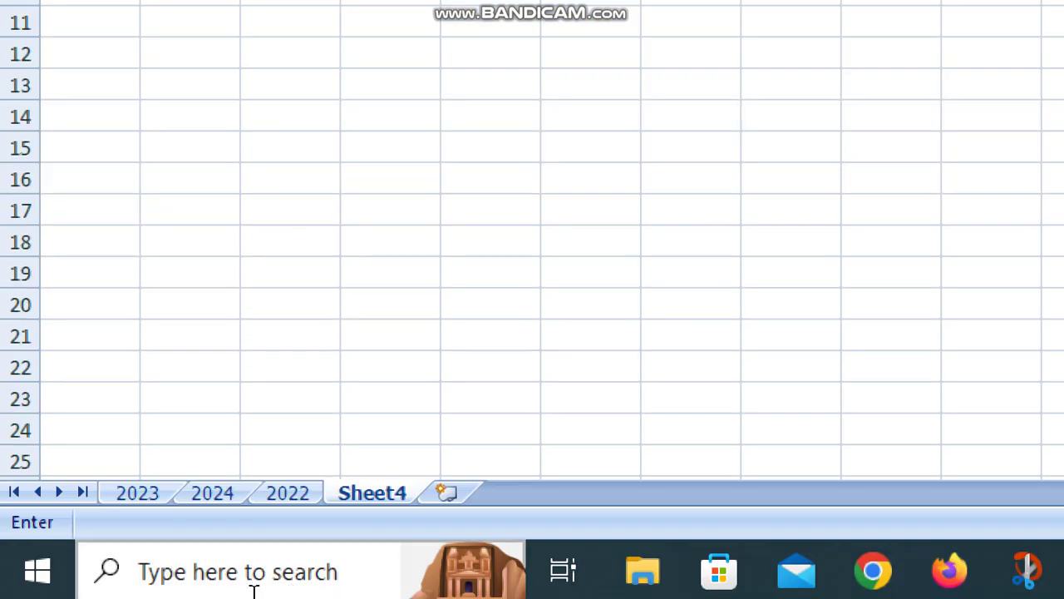
pyautogui.click(154, 493)
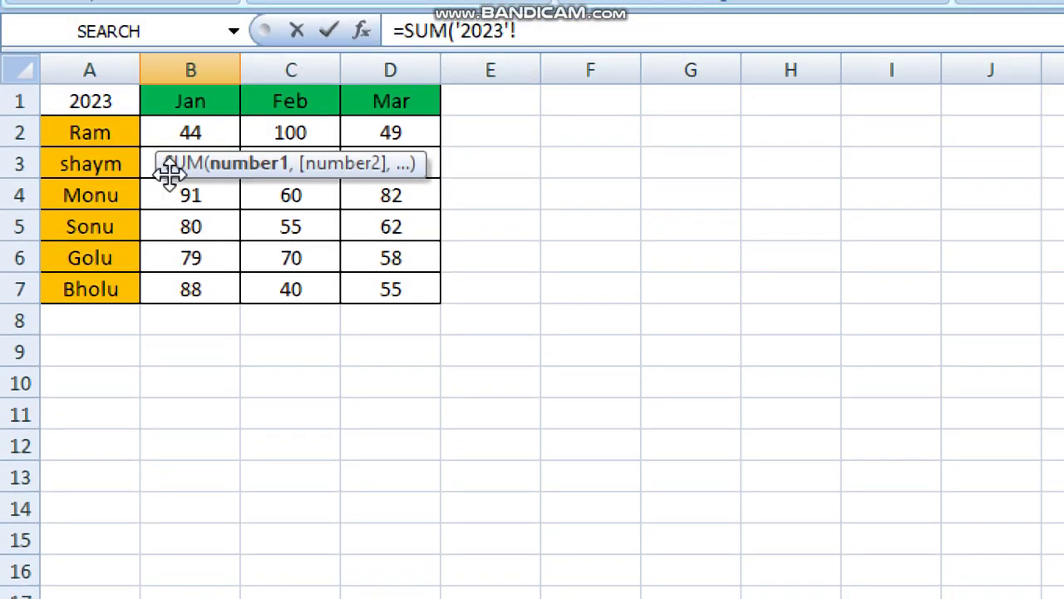
pyautogui.click(192, 129)
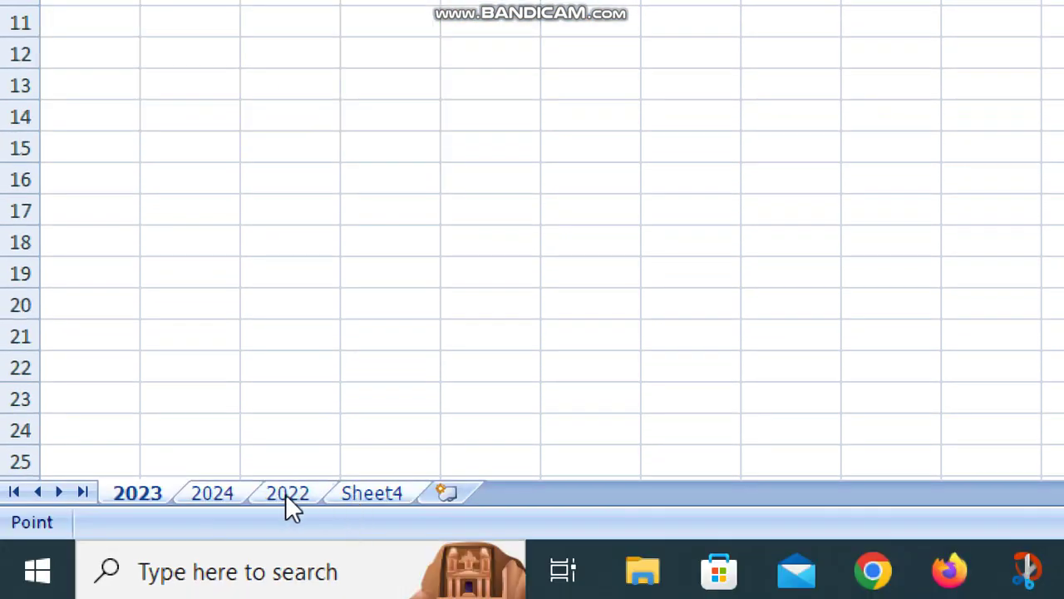
pyautogui.keyDown('shift'); pyautogui.click(285, 495); pyautogui.keyUp('shift')
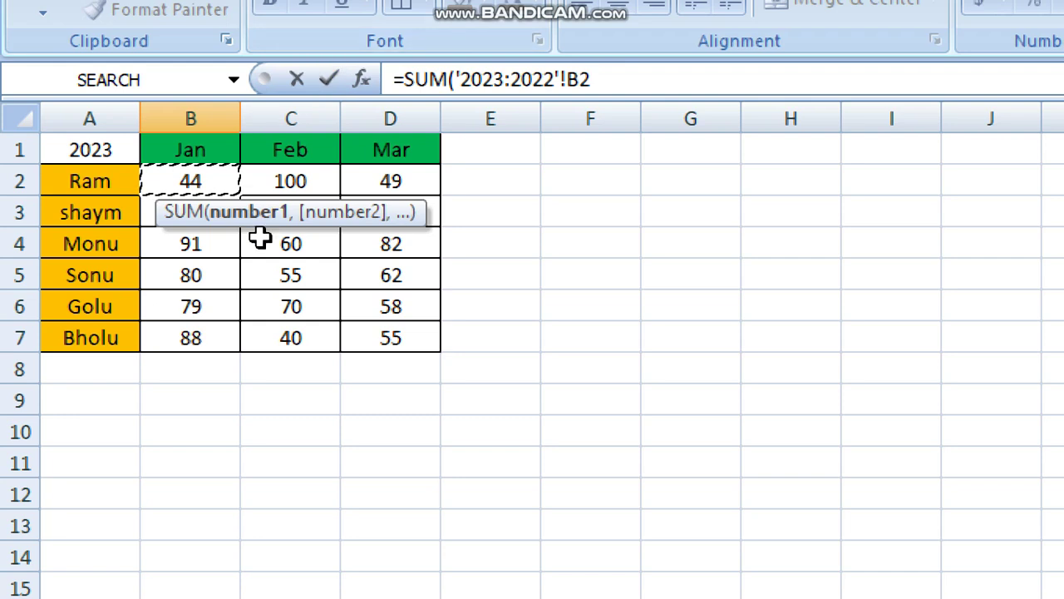
pyautogui.press('Return')
# Step: Fill the sum formula from cell B2 across and down through the range B2:D8
pyautogui.click(230, 183)
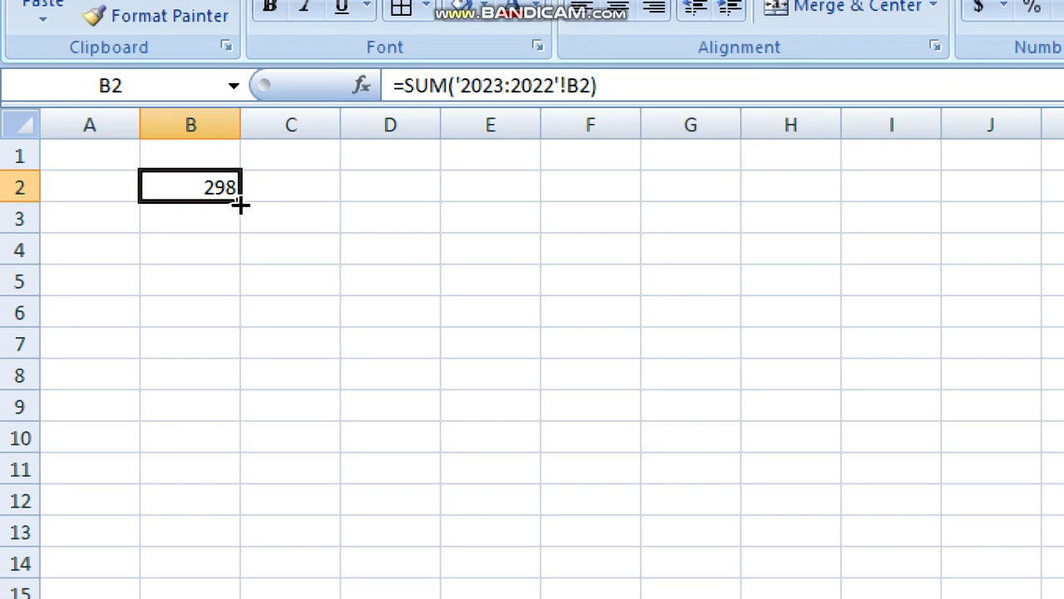
pyautogui.moveTo(240, 208); pyautogui.dragTo(423, 397)
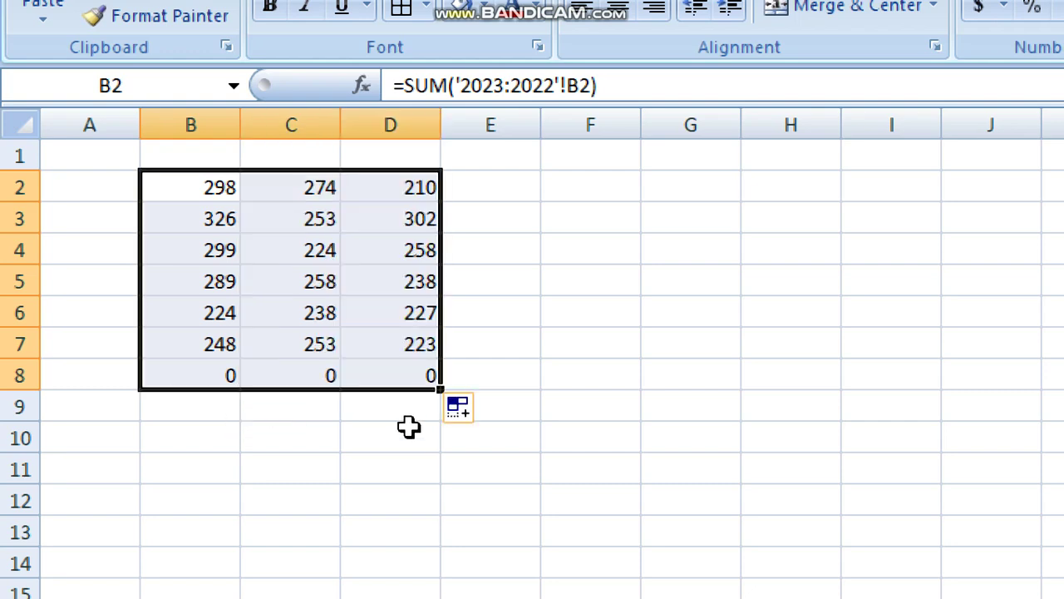
# Step: Check the filled sum formulas in several cells of columns B and D on Sheet4
pyautogui.click(218, 200)
pyautogui.click(214, 223)
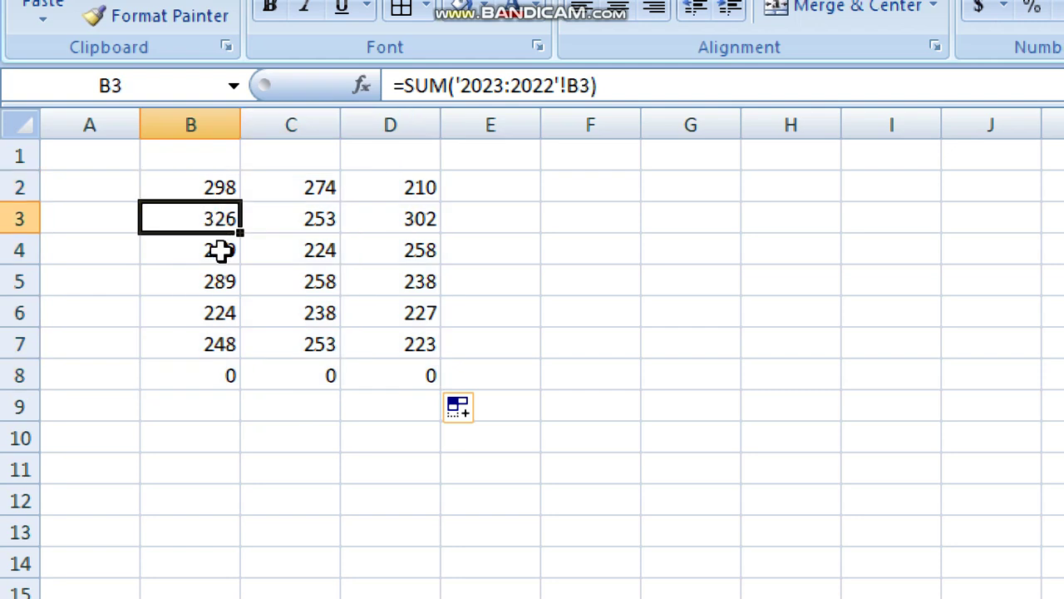
pyautogui.click(224, 312)
pyautogui.click(408, 316)
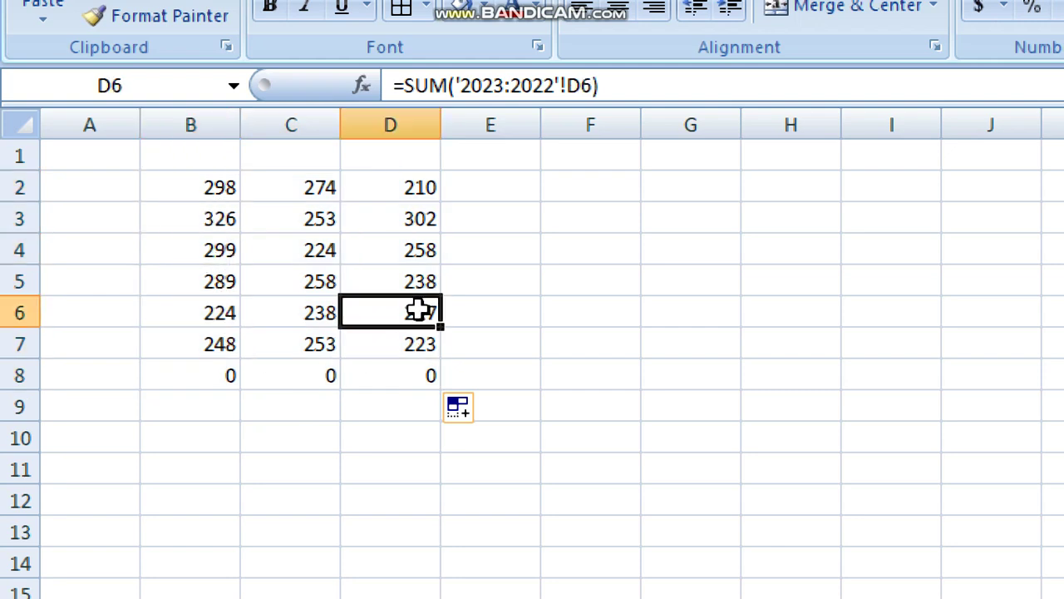
pyautogui.click(422, 280)
pyautogui.click(430, 219)
pyautogui.click(434, 191)
pyautogui.click(203, 184)
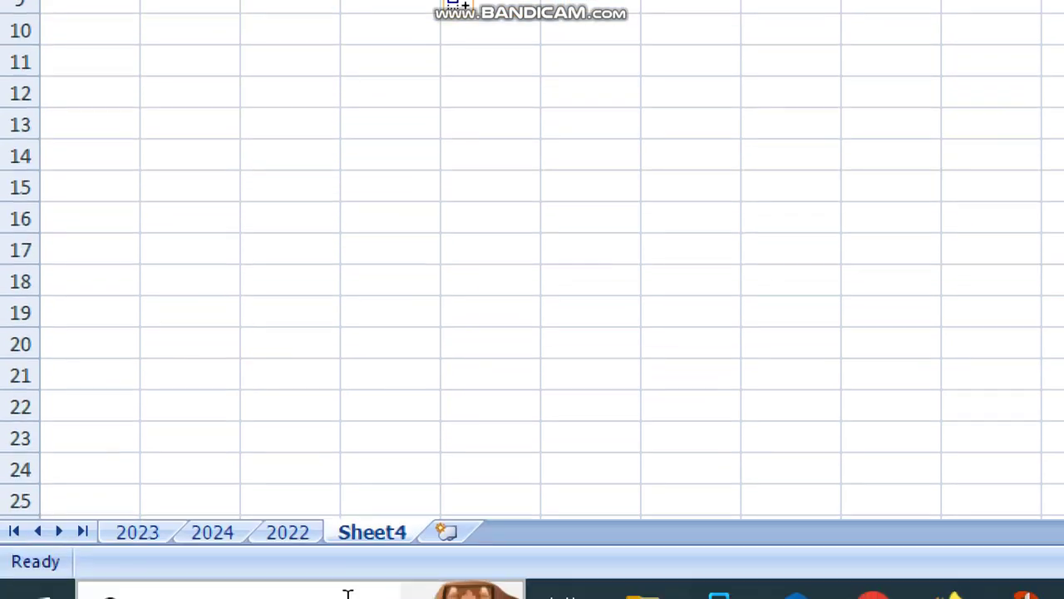
# Step: Review the source values on the 2023, 2024 and 2022 sheets and the empty header and name cells on Sheet4
pyautogui.click(134, 522)
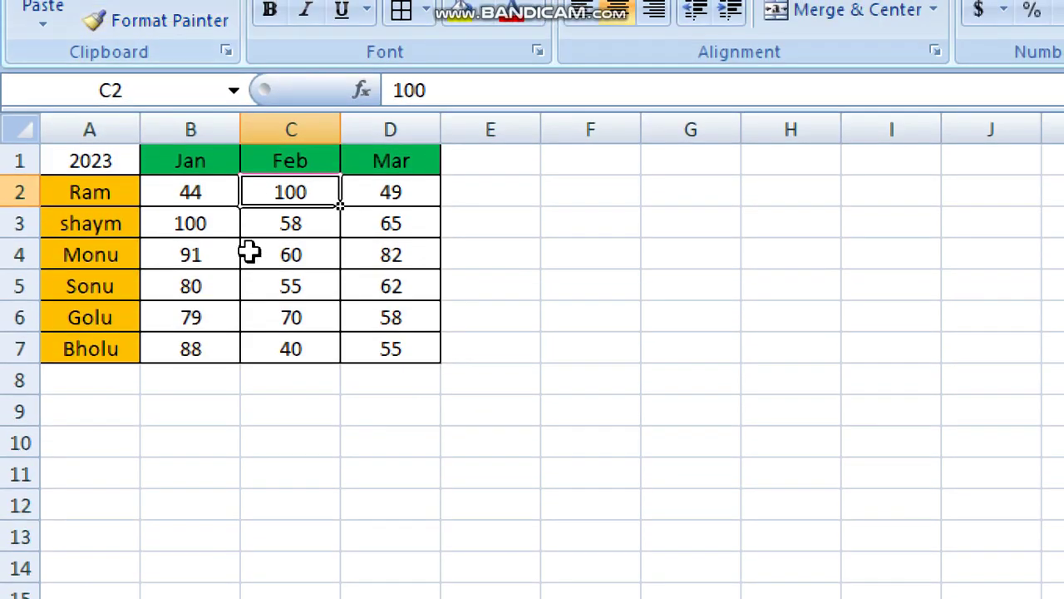
pyautogui.click(192, 191)
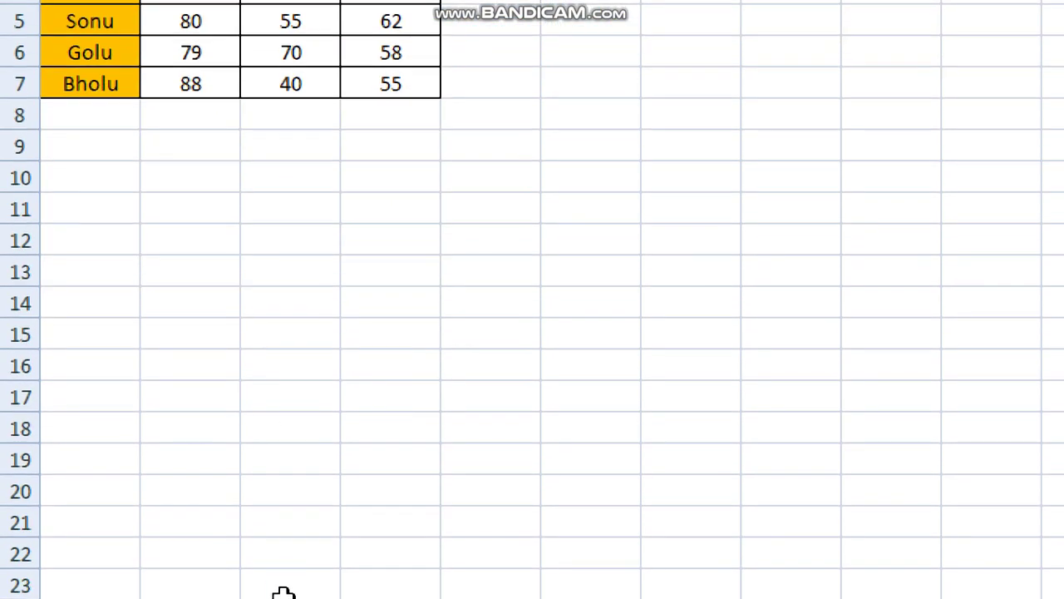
pyautogui.click(213, 497)
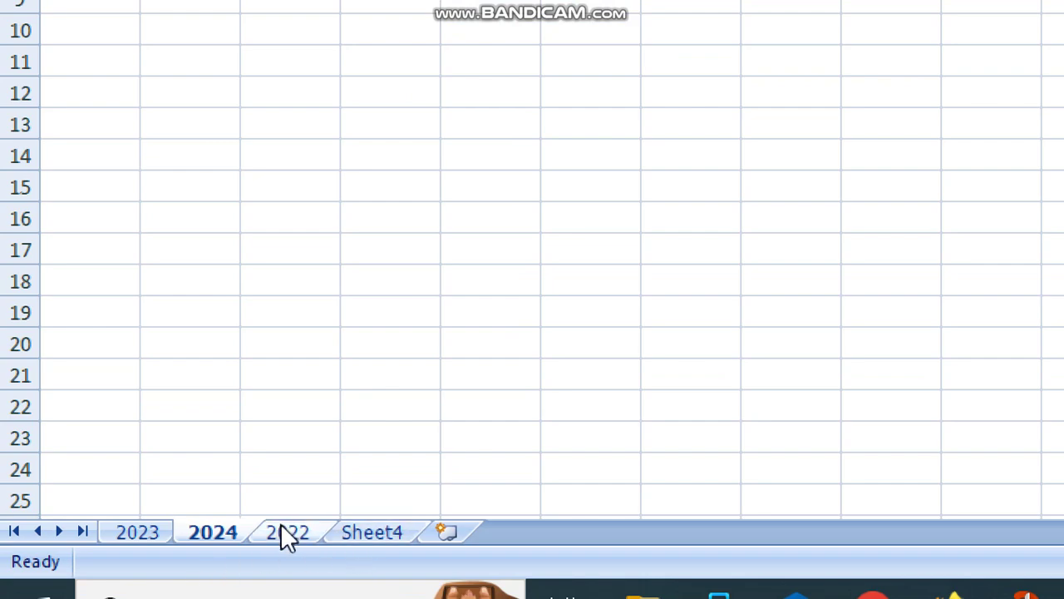
pyautogui.click(281, 531)
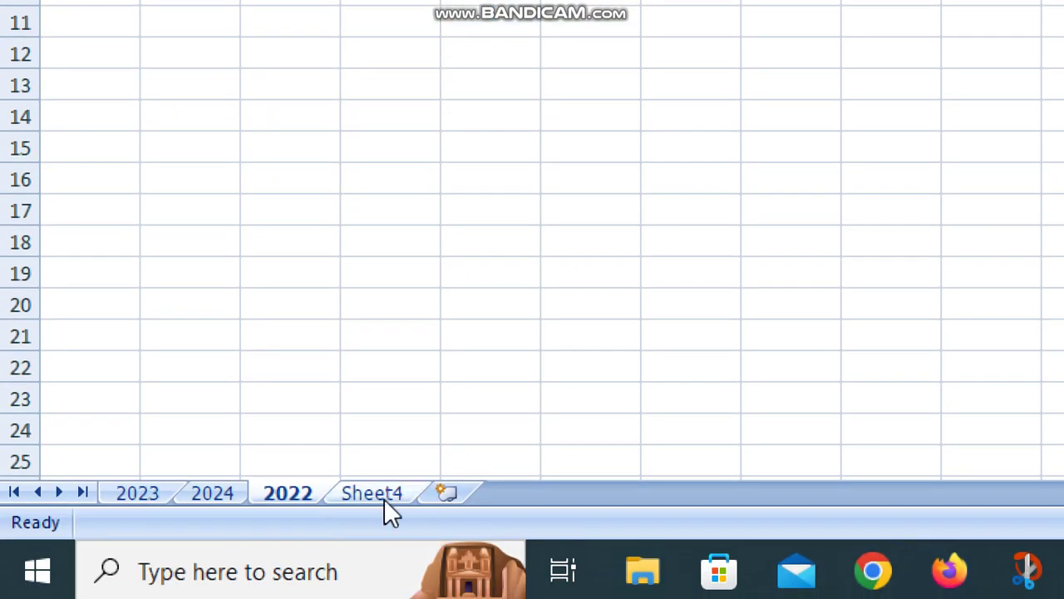
pyautogui.click(378, 494)
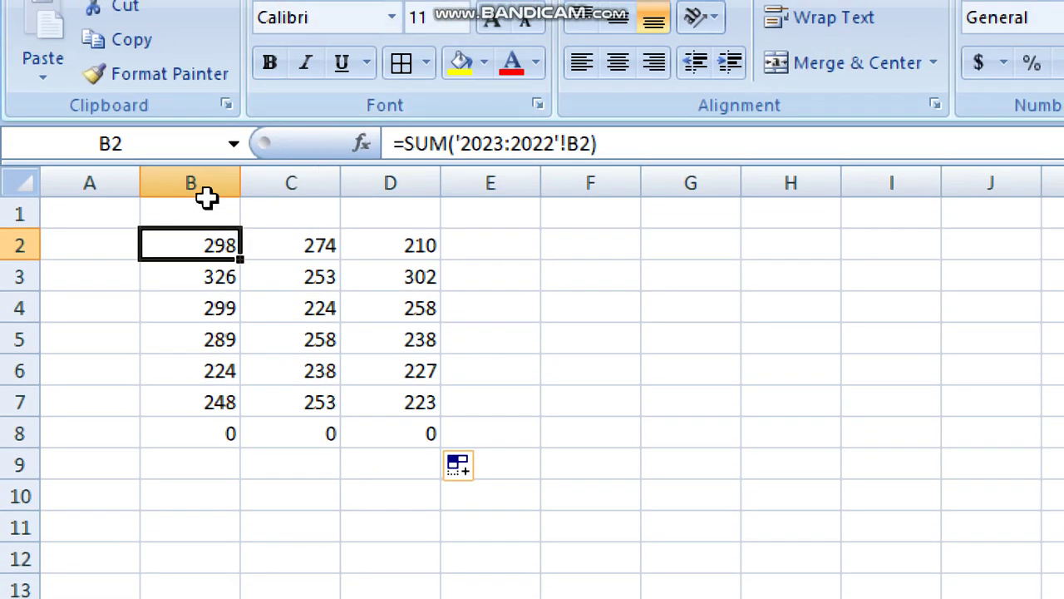
pyautogui.click(202, 53)
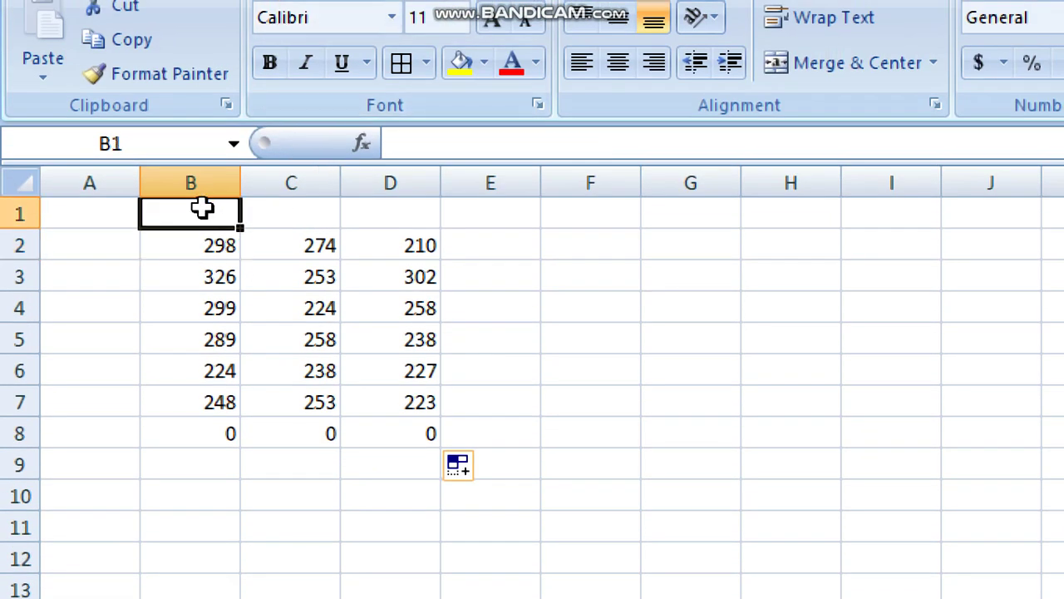
pyautogui.click(269, 55)
pyautogui.click(397, 210)
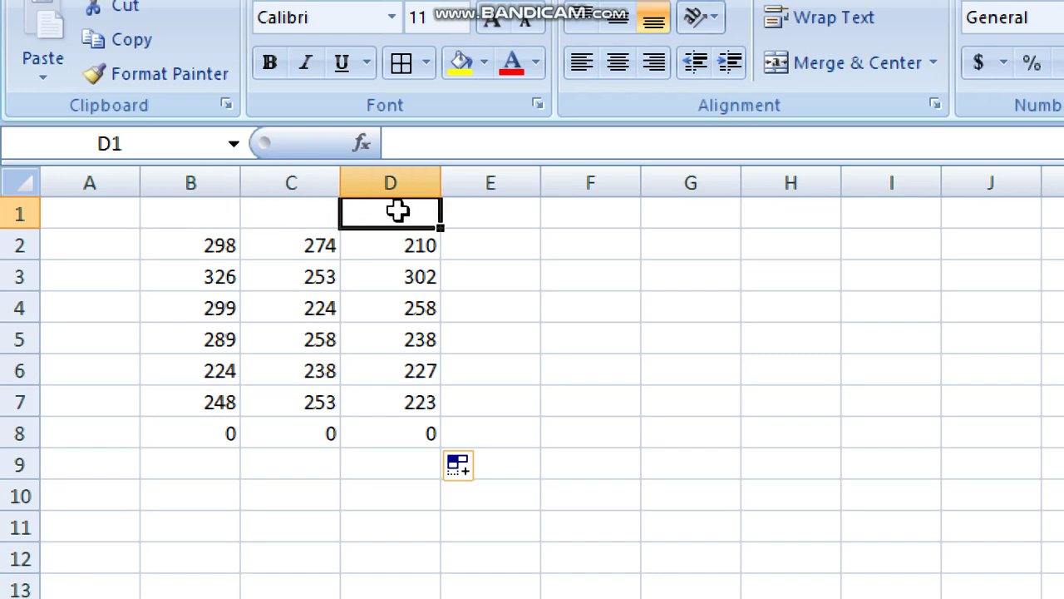
pyautogui.click(92, 256)
pyautogui.click(93, 288)
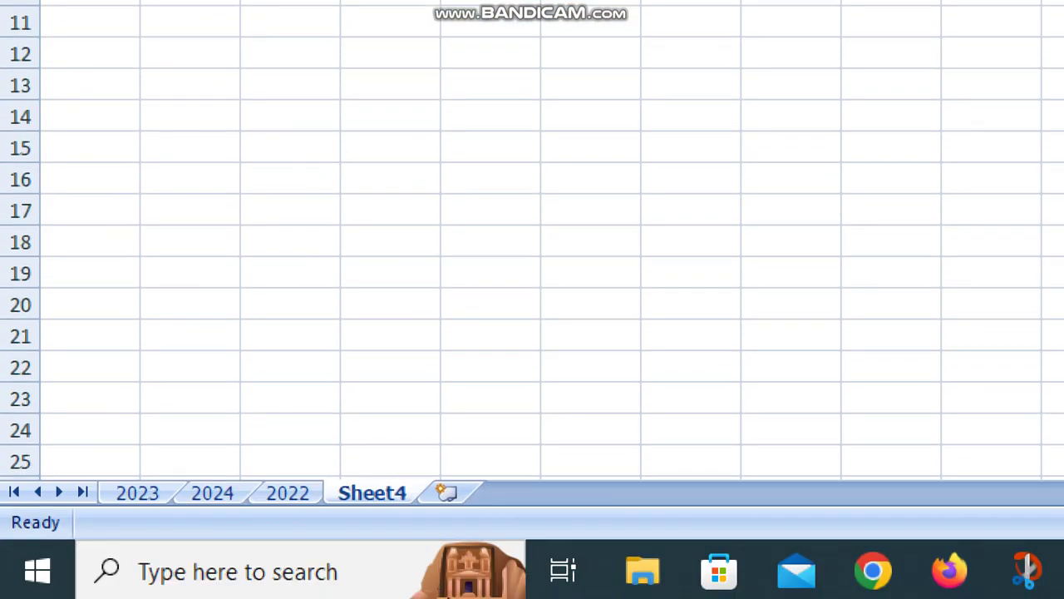
# Step: Copy the Jan, Feb and Mar header cells from the 2023 sheet into B1:D1 of Sheet4
pyautogui.click(149, 492)
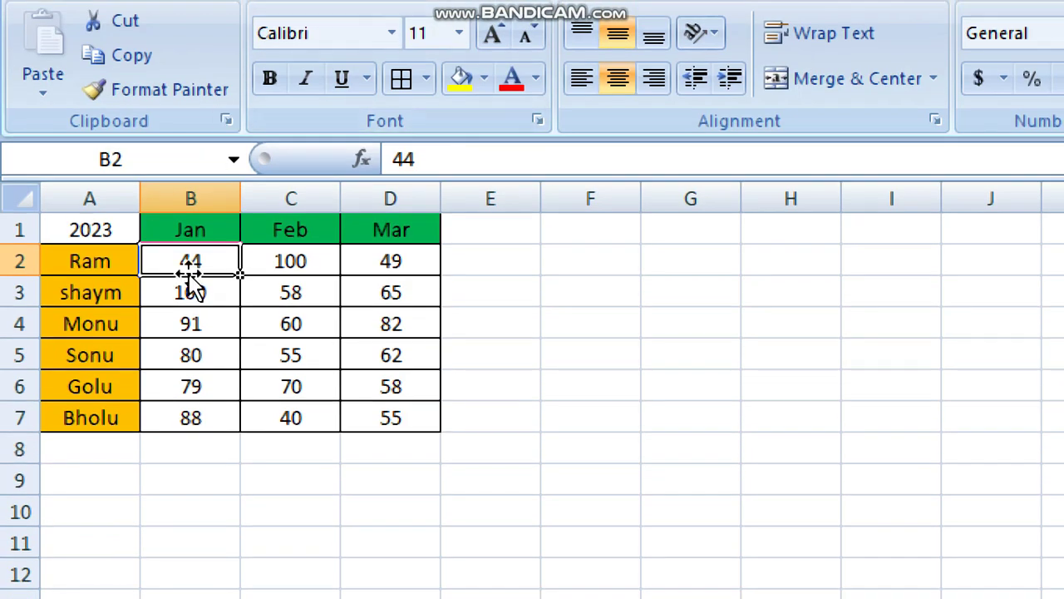
pyautogui.moveTo(190, 230); pyautogui.dragTo(408, 230)
pyautogui.hotkey('ctrl', 'c')
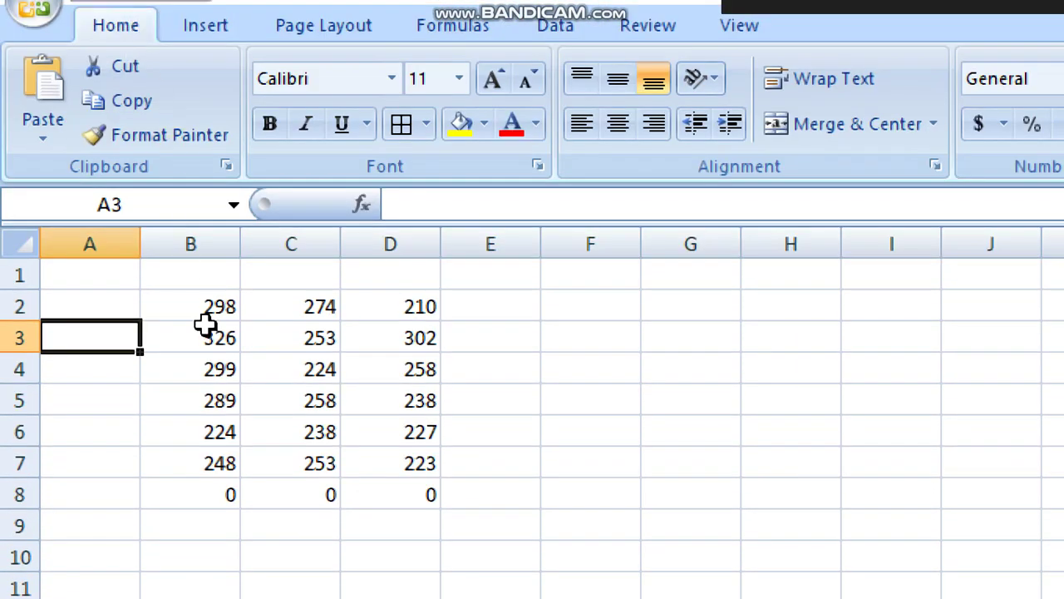
pyautogui.click(208, 279)
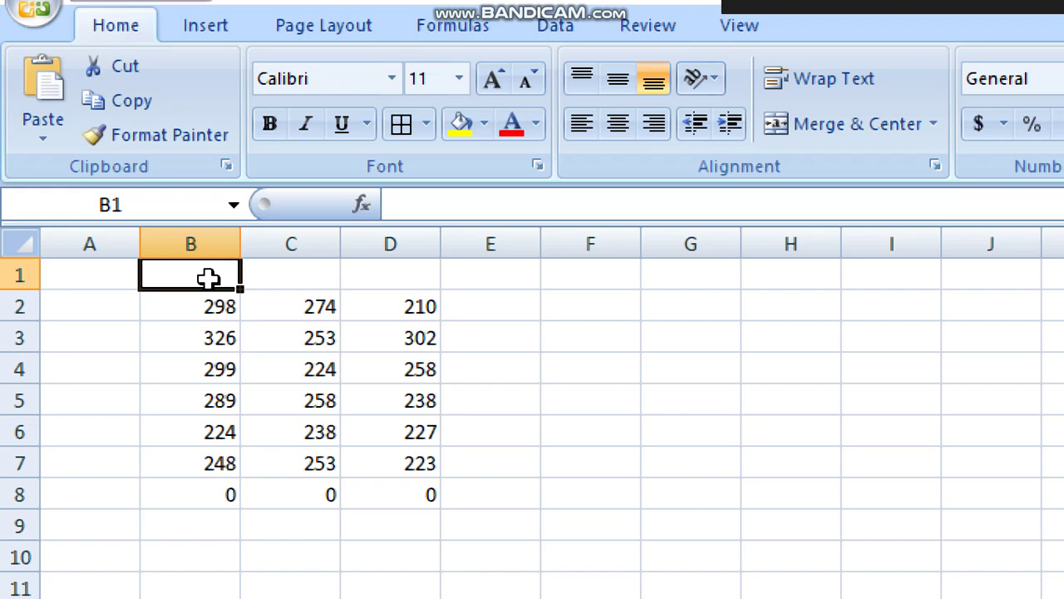
pyautogui.hotkey('ctrl', 'v')
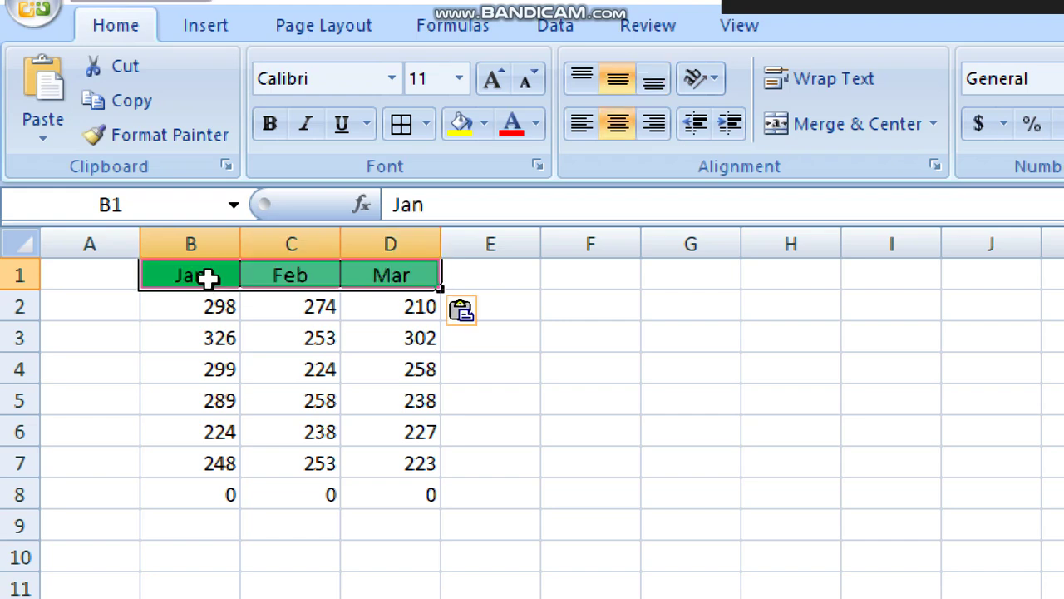
# Step: Copy the name cells A2:A7 from the 2023 sheet into A2:A7 of Sheet4
pyautogui.click(89, 318)
pyautogui.click(138, 492)
pyautogui.moveTo(116, 108); pyautogui.dragTo(88, 252)
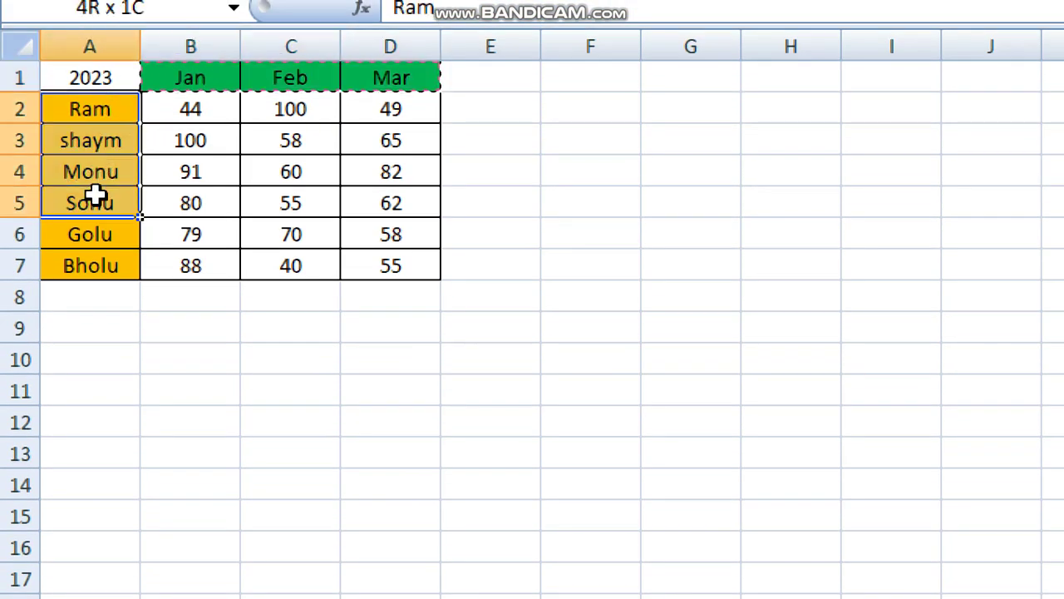
pyautogui.hotkey('ctrl', 'c')
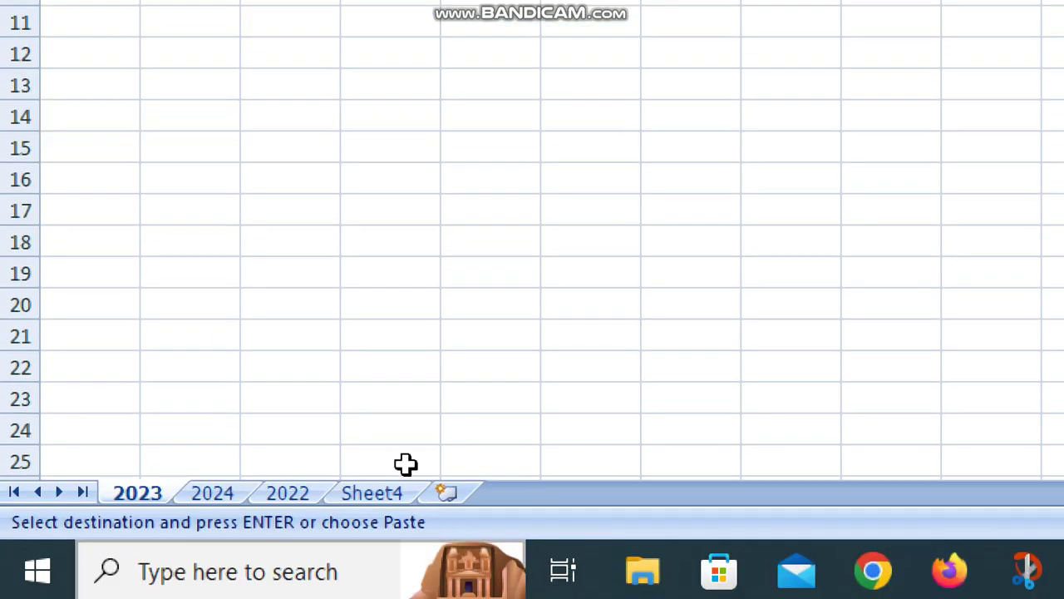
pyautogui.click(366, 494)
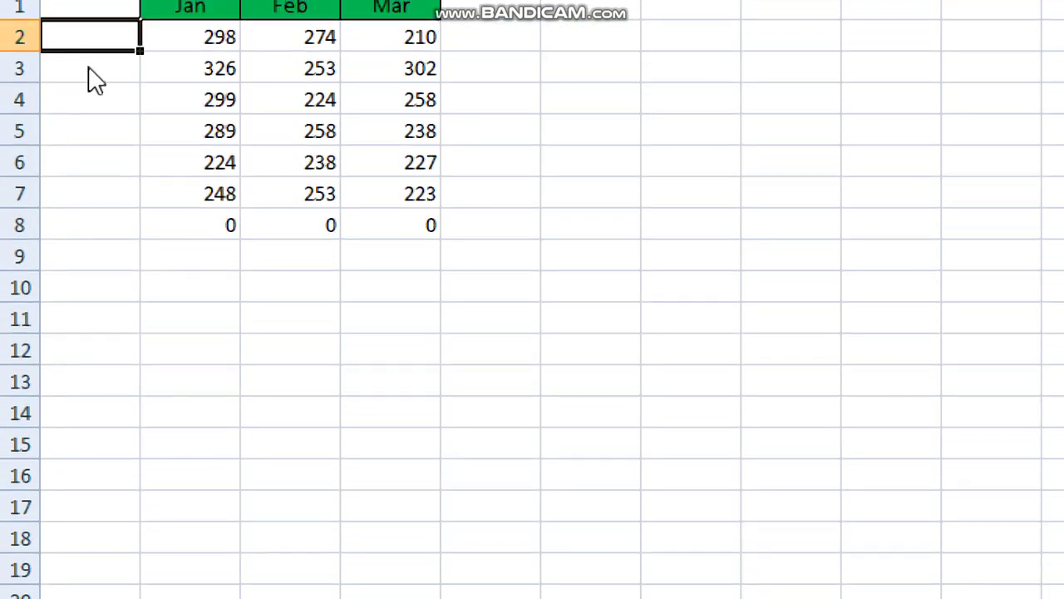
pyautogui.hotkey('ctrl', 'v')
pyautogui.click(522, 92)
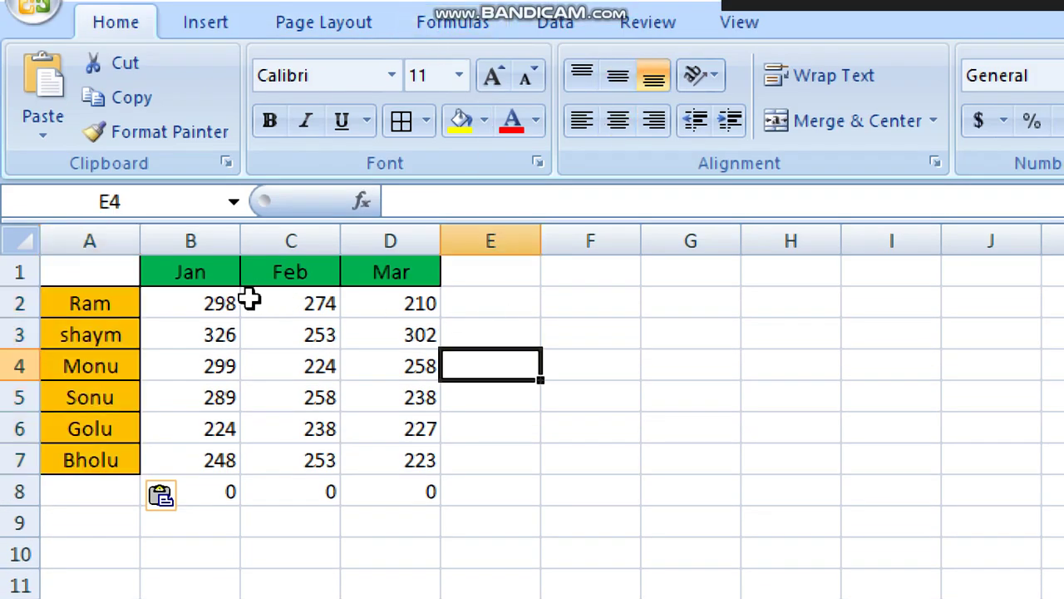
# Step: Check the 3D sum formulas in several cells of the Jan and Mar columns on Sheet4
pyautogui.click(208, 311)
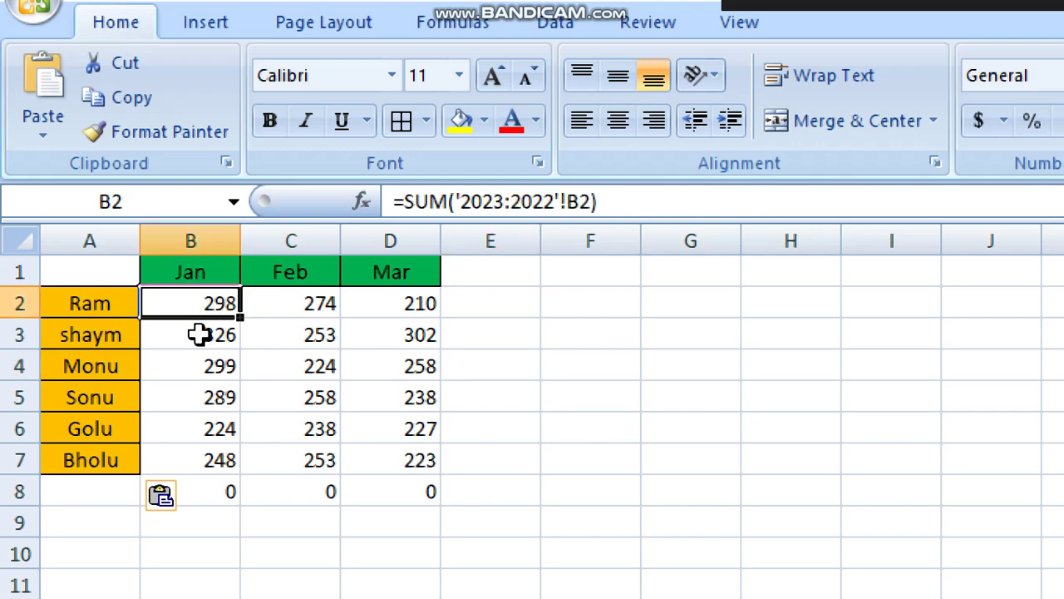
pyautogui.click(212, 342)
pyautogui.click(214, 432)
pyautogui.click(232, 460)
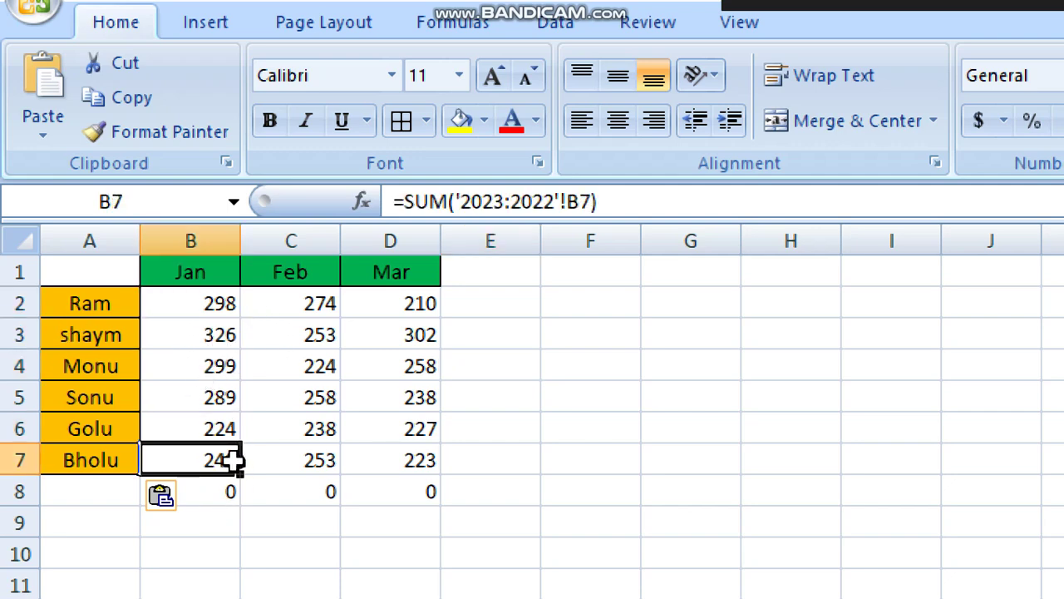
pyautogui.click(402, 307)
pyautogui.click(416, 398)
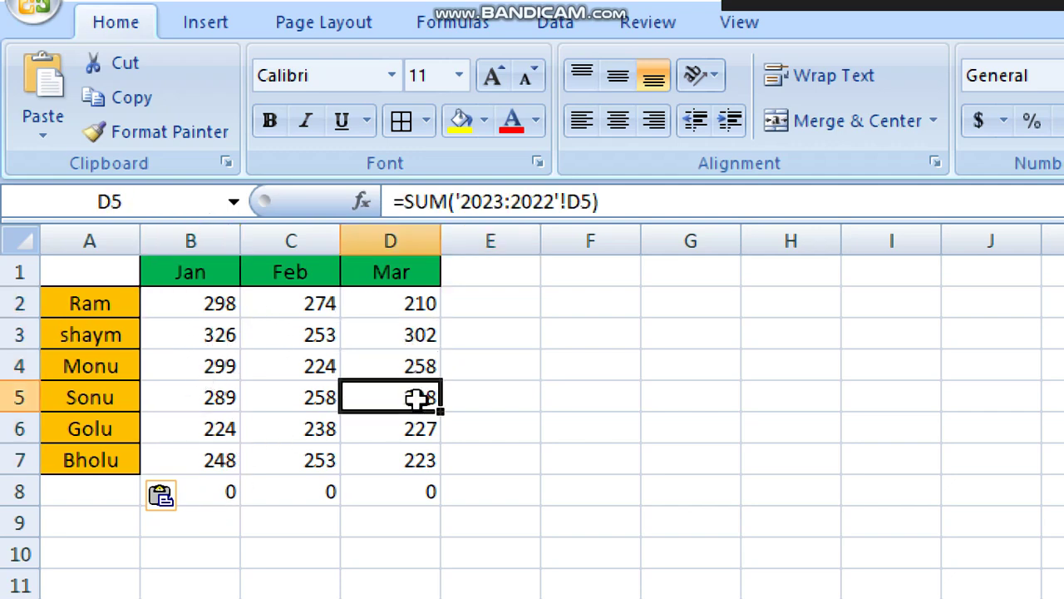
pyautogui.click(432, 465)
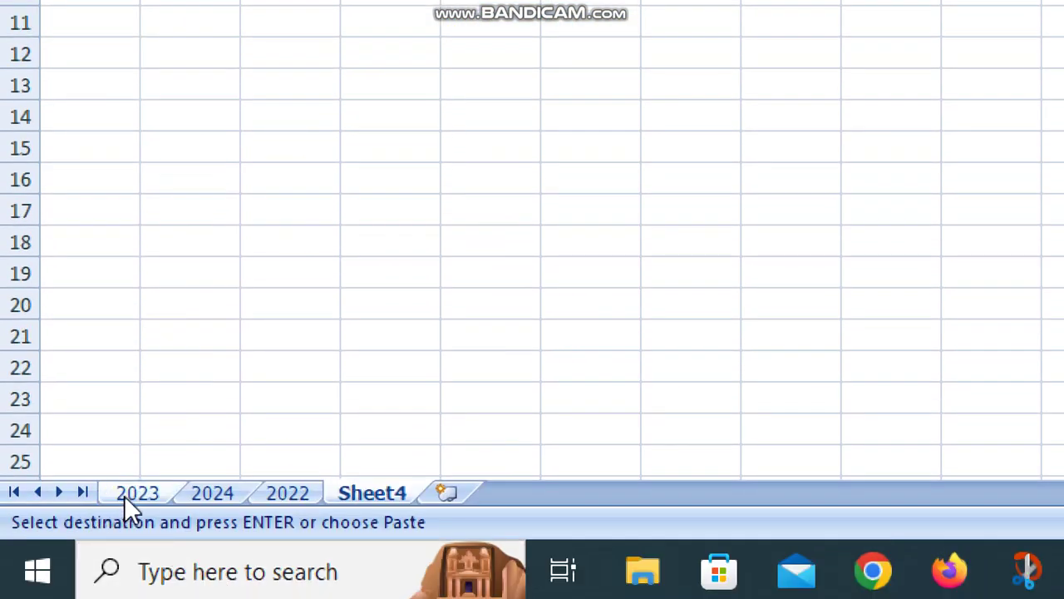
# Step: Set the Jan value in cell B2 of the 2023 sheet to 100
pyautogui.click(125, 495)
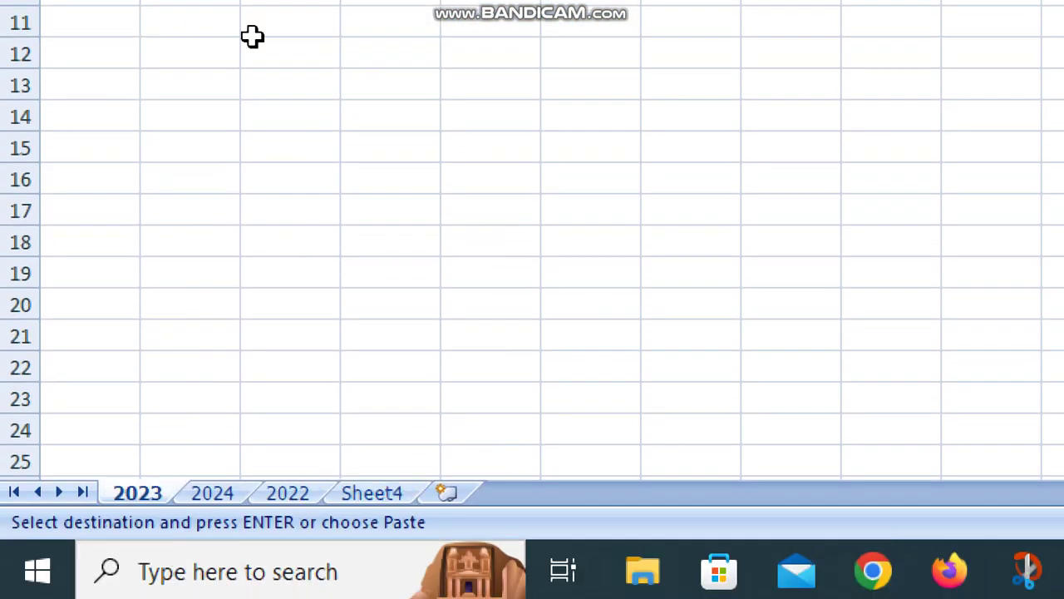
pyautogui.click(236, 334)
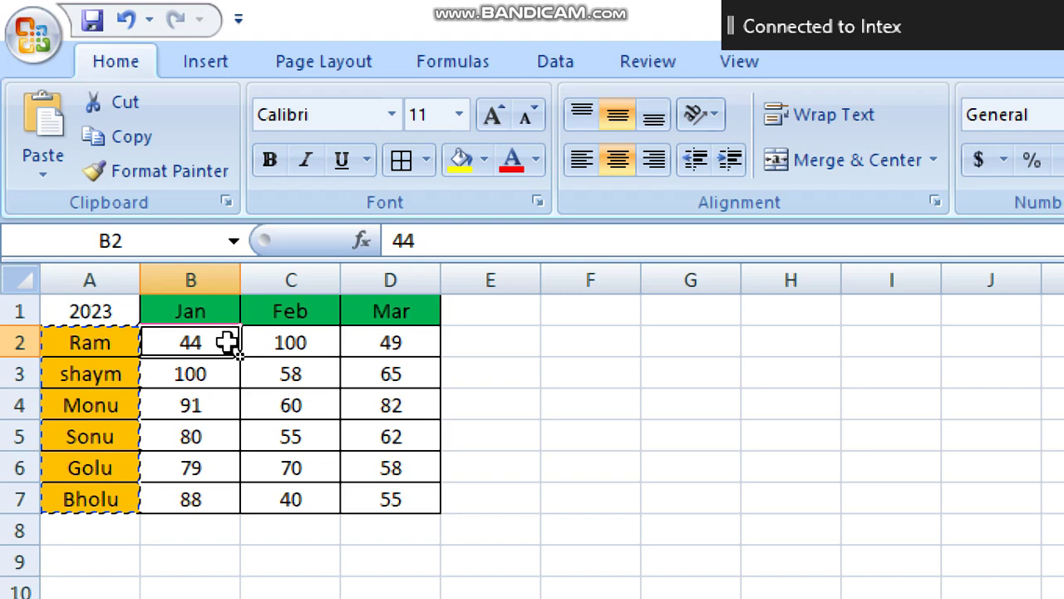
pyautogui.write('100')
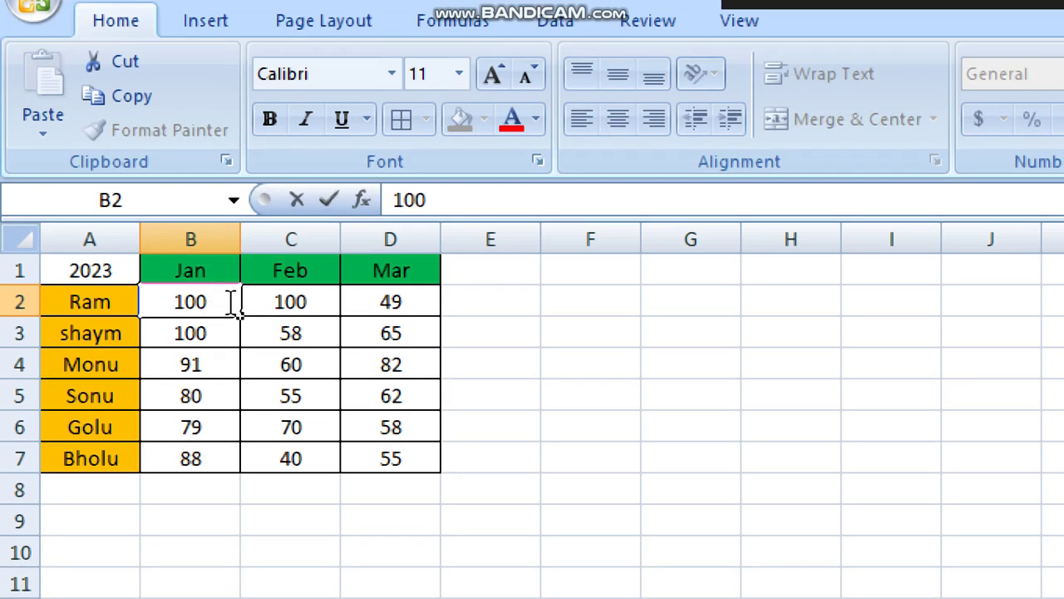
pyautogui.click(492, 423)
# Step: Check on Sheet4 how the Jan total in B2 responds to the changed source value, and inspect several Mar totals
pyautogui.click(390, 512)
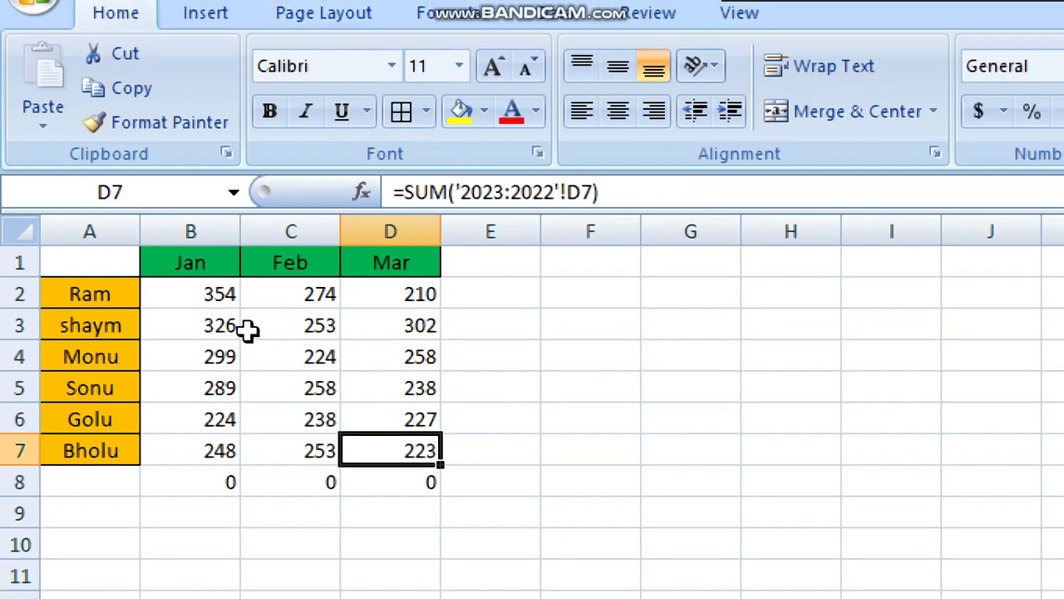
pyautogui.click(233, 322)
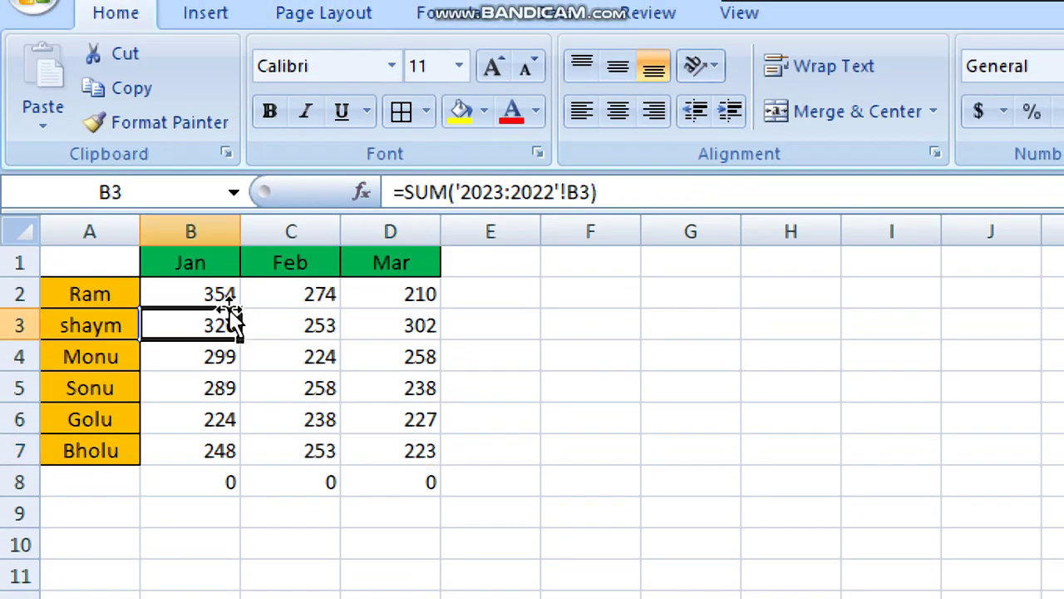
pyautogui.click(221, 295)
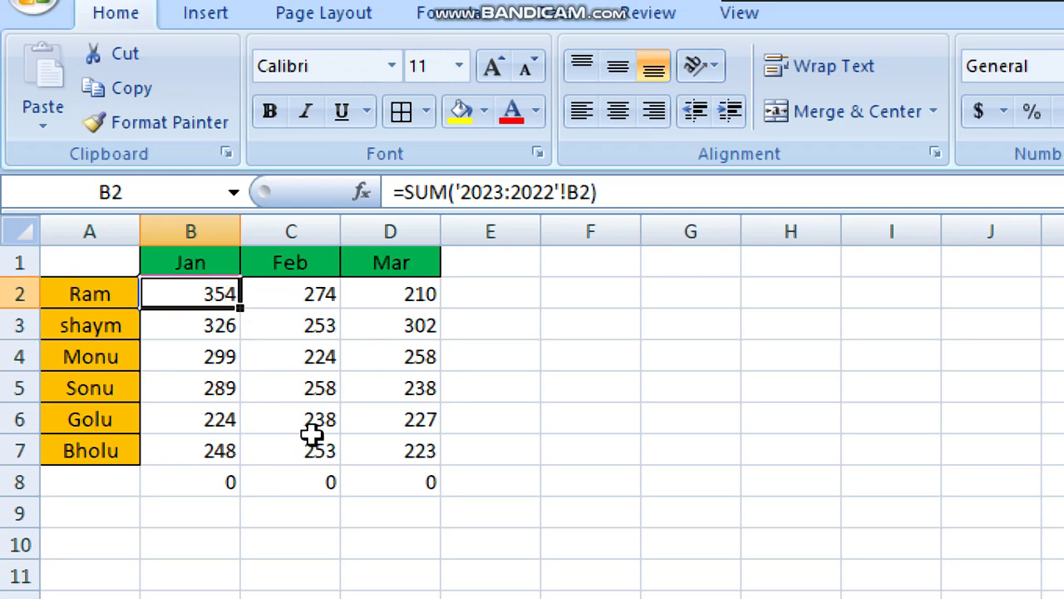
pyautogui.click(432, 299)
pyautogui.click(422, 366)
pyautogui.click(433, 461)
pyautogui.click(415, 331)
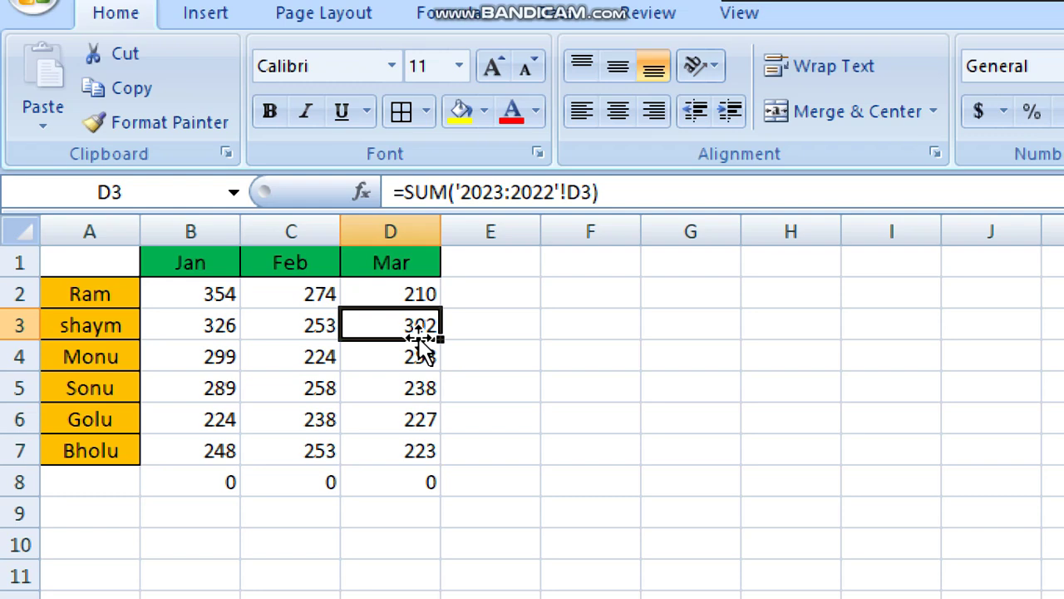
pyautogui.click(413, 293)
pyautogui.click(416, 456)
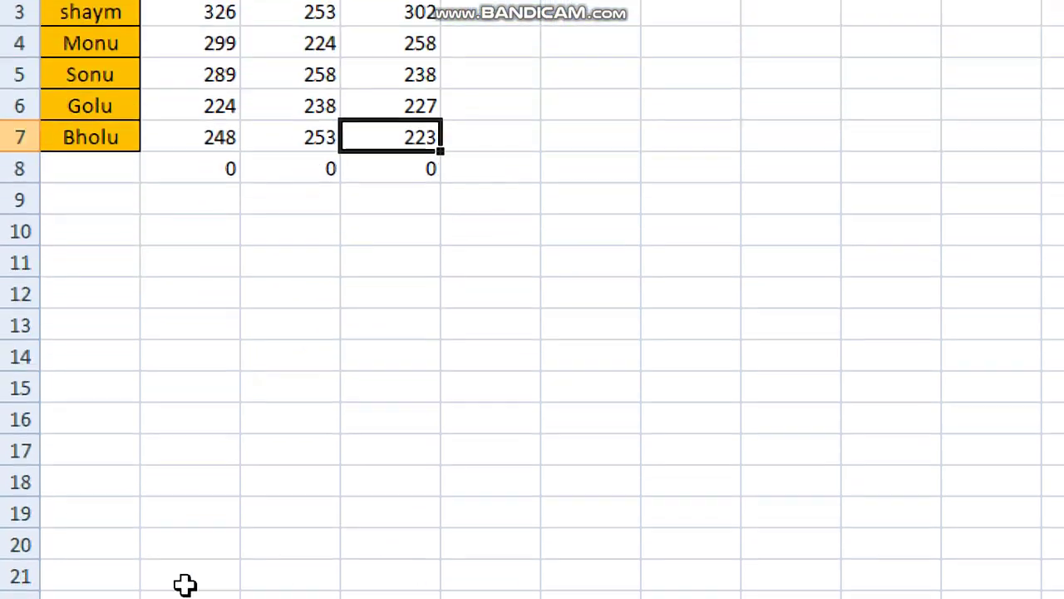
# Step: Review the row 2 source values for Jan, Feb and Mar on the 2023, 2024 and 2022 sheets
pyautogui.click(125, 578)
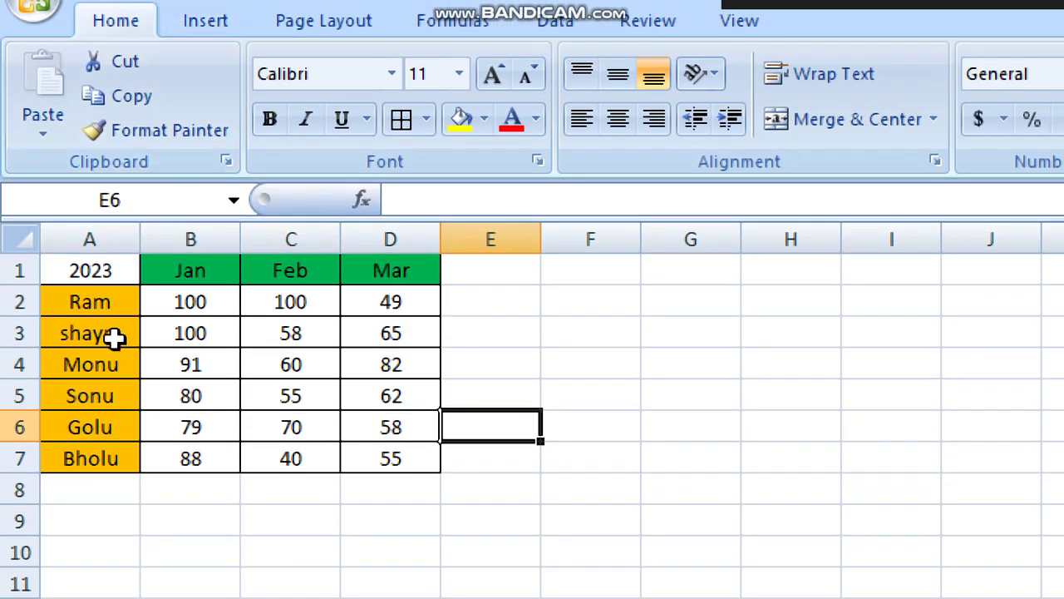
pyautogui.click(191, 302)
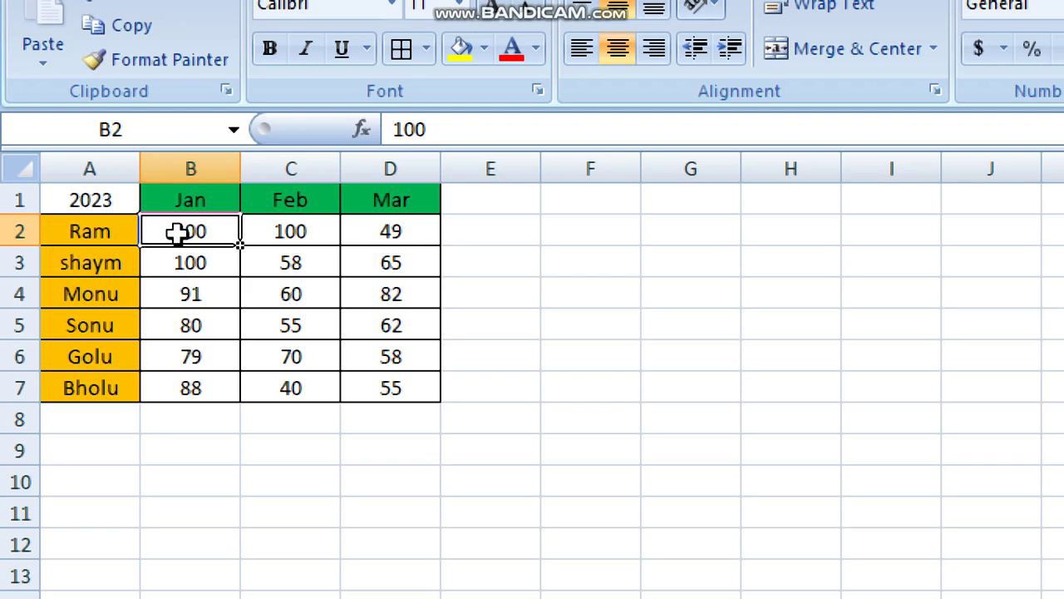
pyautogui.click(308, 234)
pyautogui.click(392, 235)
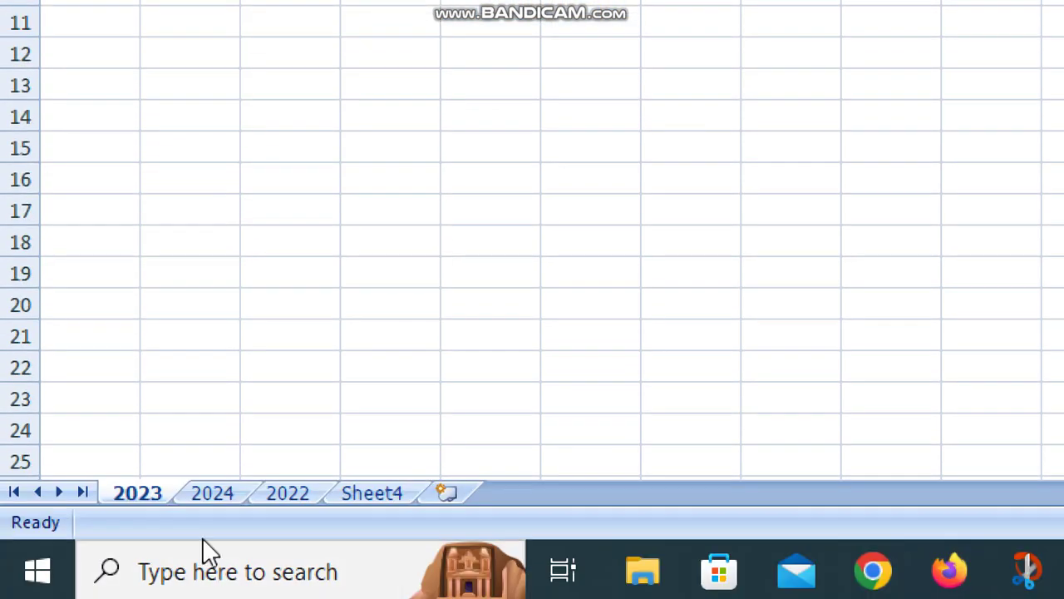
pyautogui.click(215, 490)
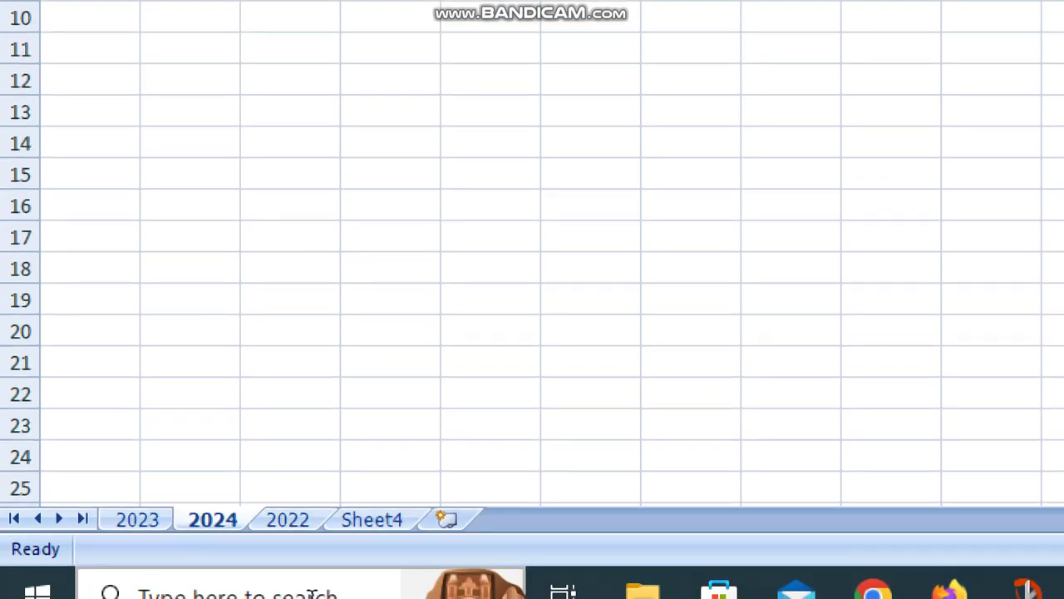
pyautogui.click(285, 519)
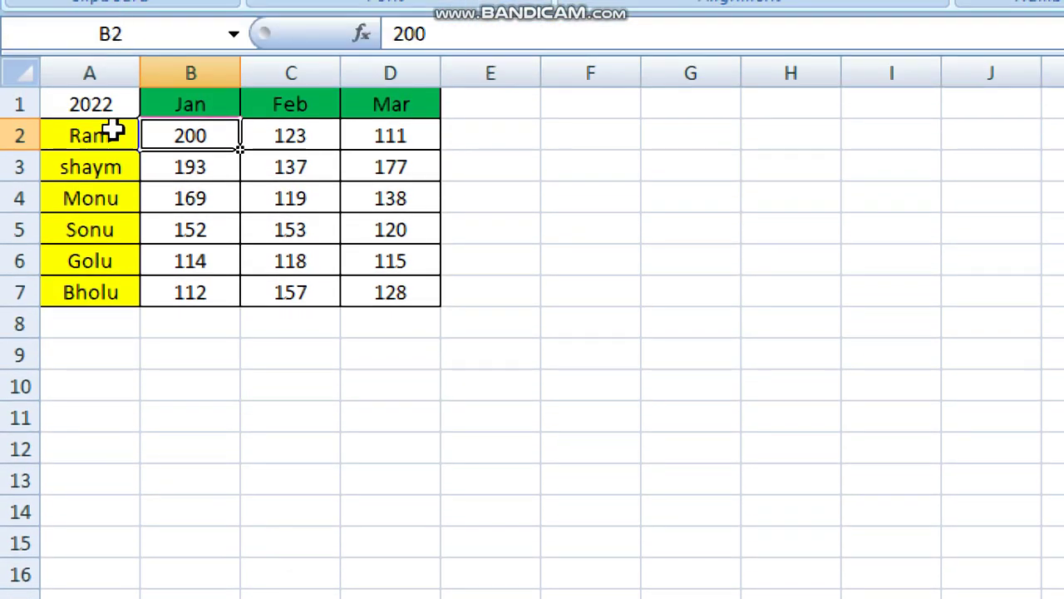
# Step: Move the table A1:D7 on the 2022 sheet out of the summed range, starting at cell F2
pyautogui.moveTo(100, 234); pyautogui.dragTo(427, 419)
pyautogui.moveTo(426, 293); pyautogui.dragTo(405, 295)
pyautogui.hotkey('ctrl', 'c')
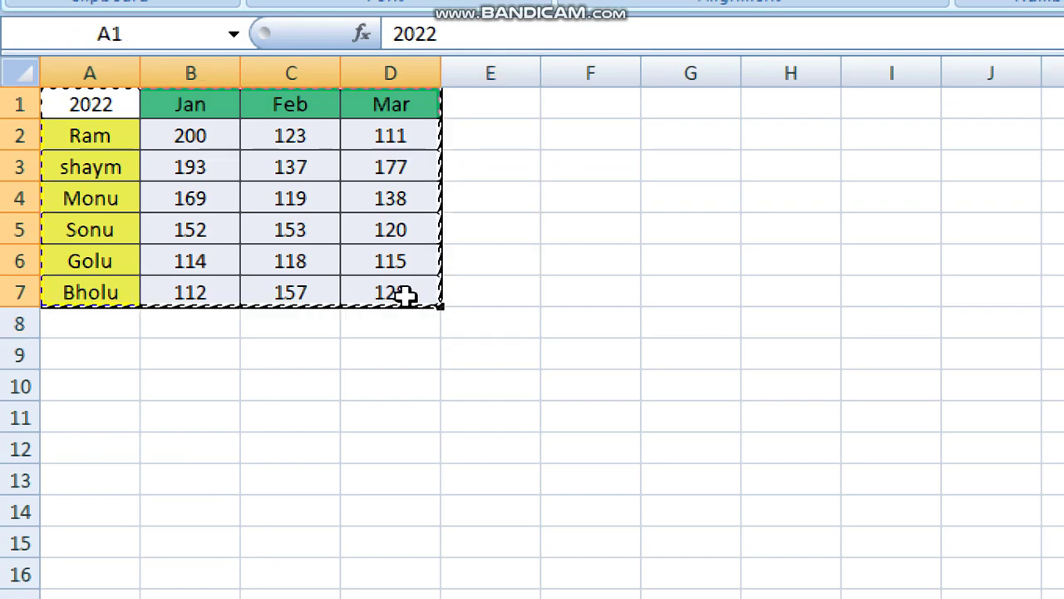
pyautogui.click(565, 129)
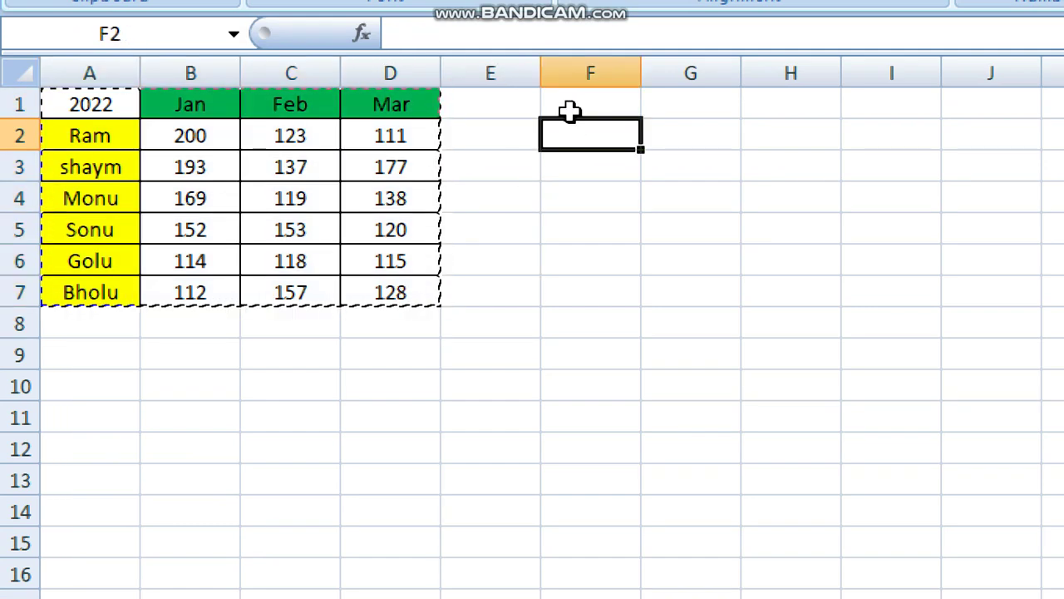
pyautogui.hotkey('ctrl', 'v')
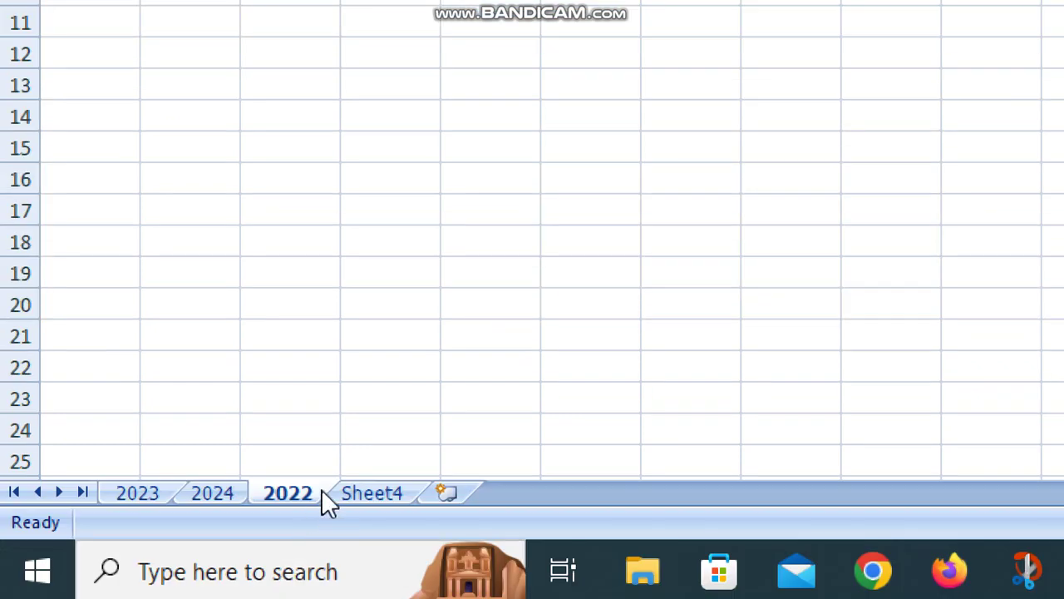
# Step: Check the recalculated totals in the Feb and Mar columns on Sheet4
pyautogui.click(366, 494)
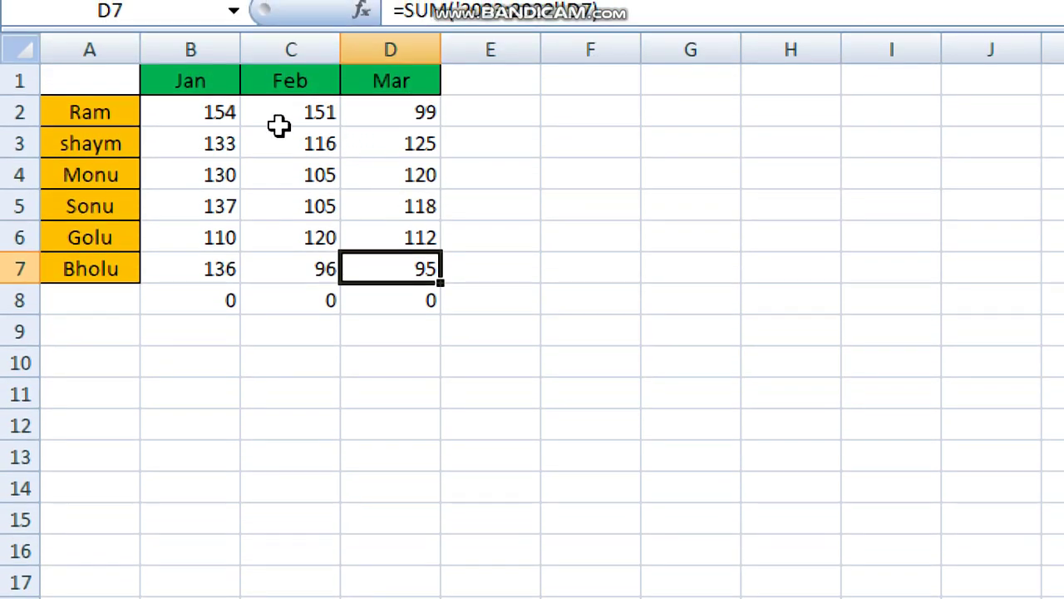
pyautogui.click(280, 126)
pyautogui.click(346, 213)
pyautogui.click(429, 293)
pyautogui.click(407, 146)
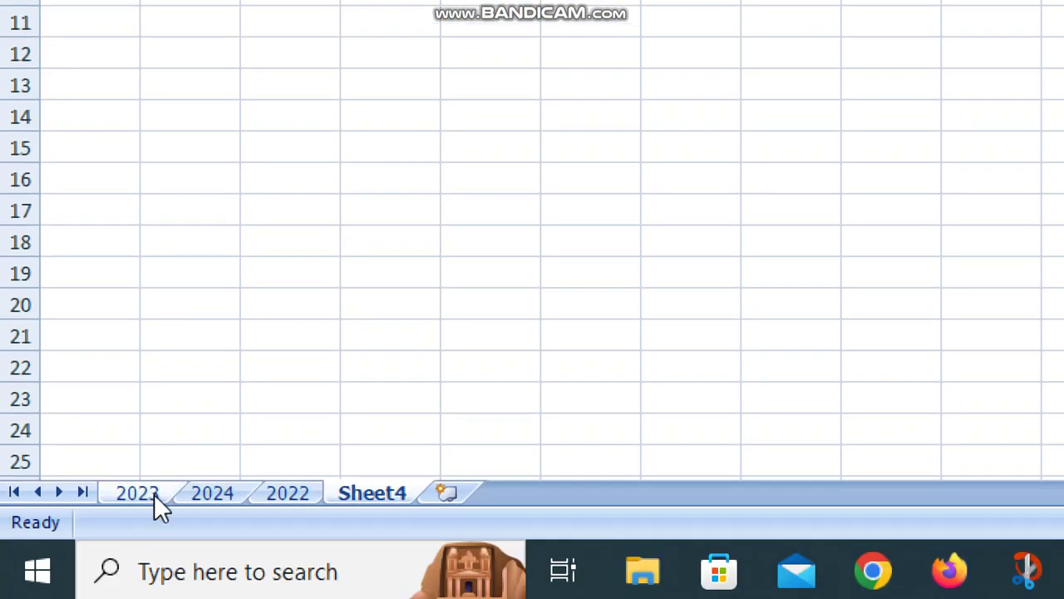
# Step: Move the table A1:D7 on the 2023 sheet to start at cell F6, and return to the totals on Sheet4
pyautogui.click(153, 494)
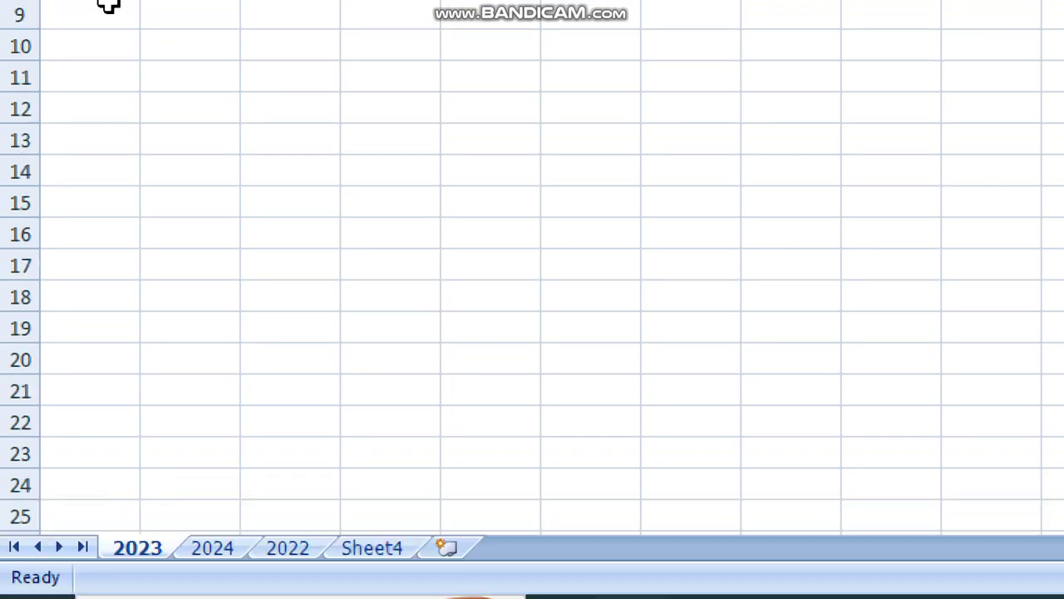
pyautogui.moveTo(78, 192); pyautogui.dragTo(366, 378)
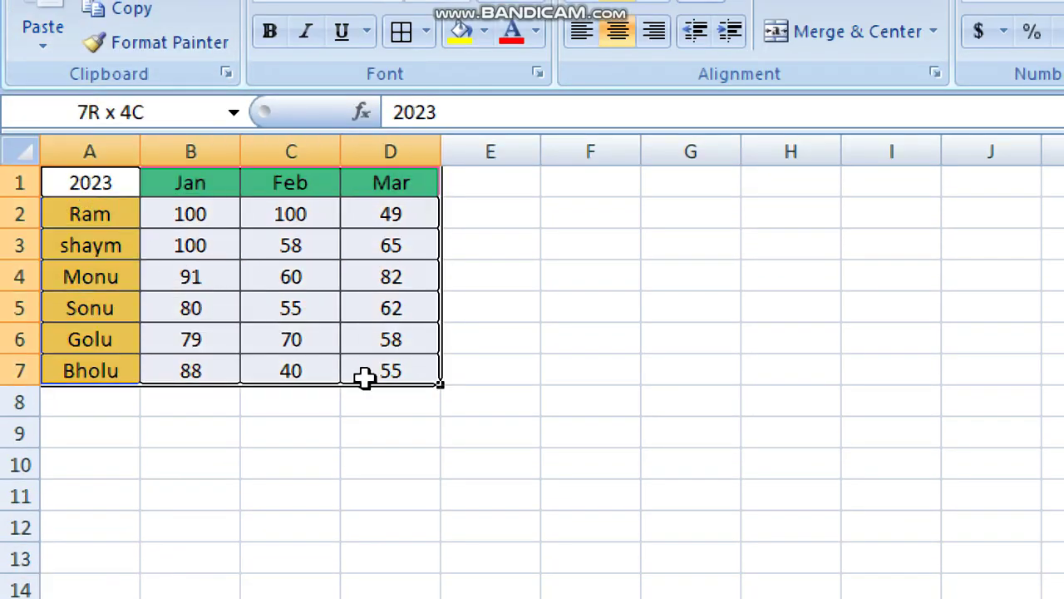
pyautogui.hotkey('ctrl', 'x')
pyautogui.click(589, 335)
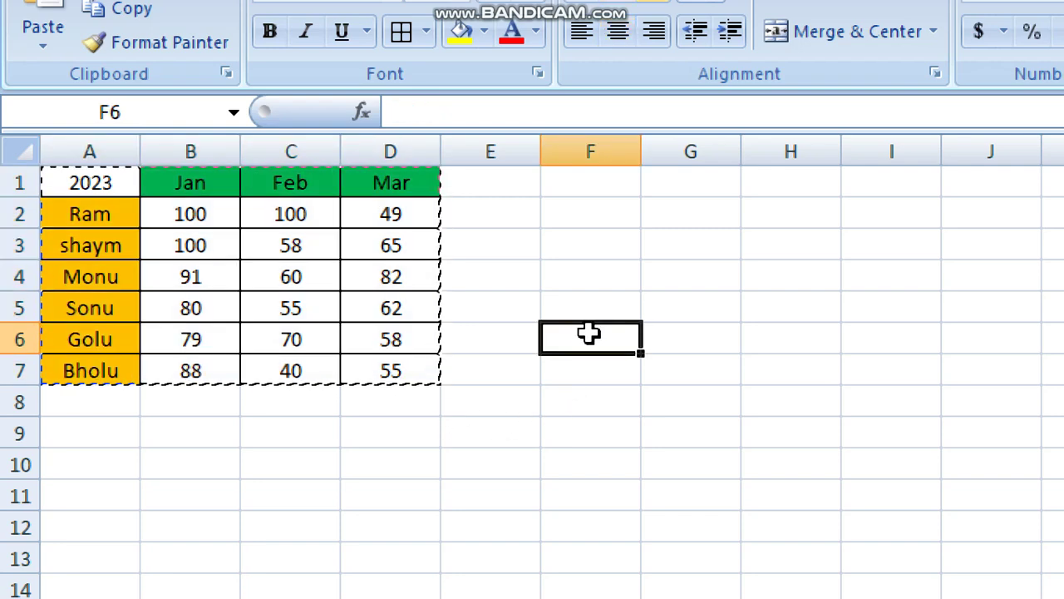
pyautogui.hotkey('ctrl', 'v')
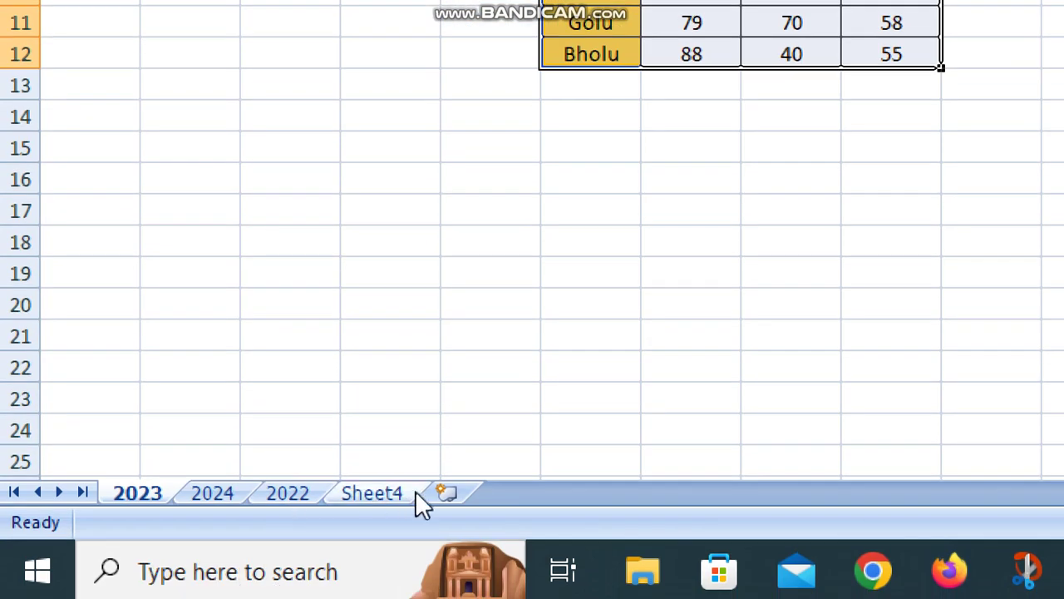
pyautogui.click(405, 492)
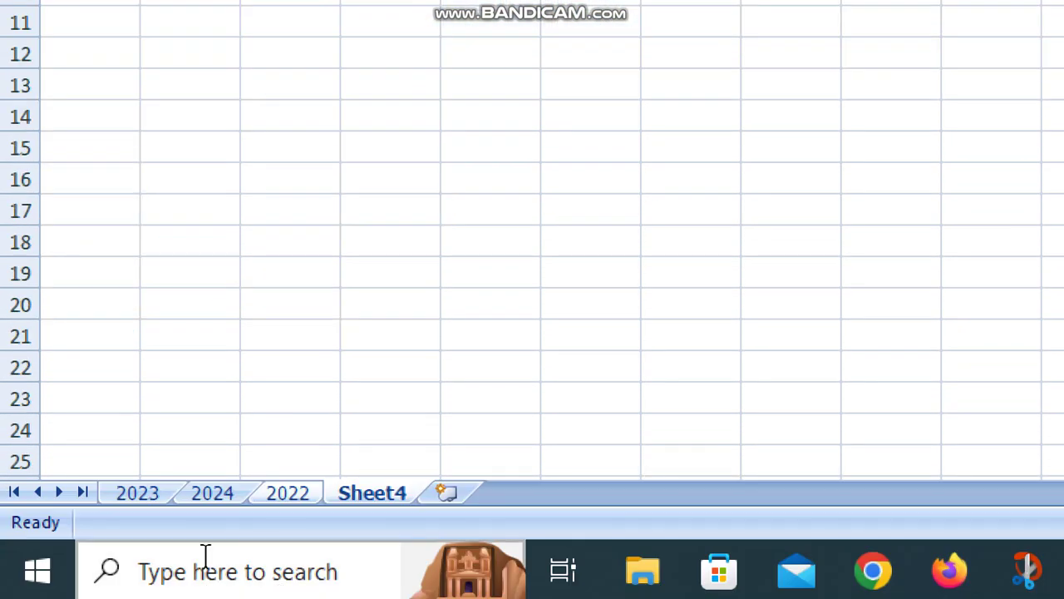
# Step: Move the table A1:D7 on the 2024 sheet to start at cell E2, and return to the totals on Sheet4
pyautogui.click(212, 495)
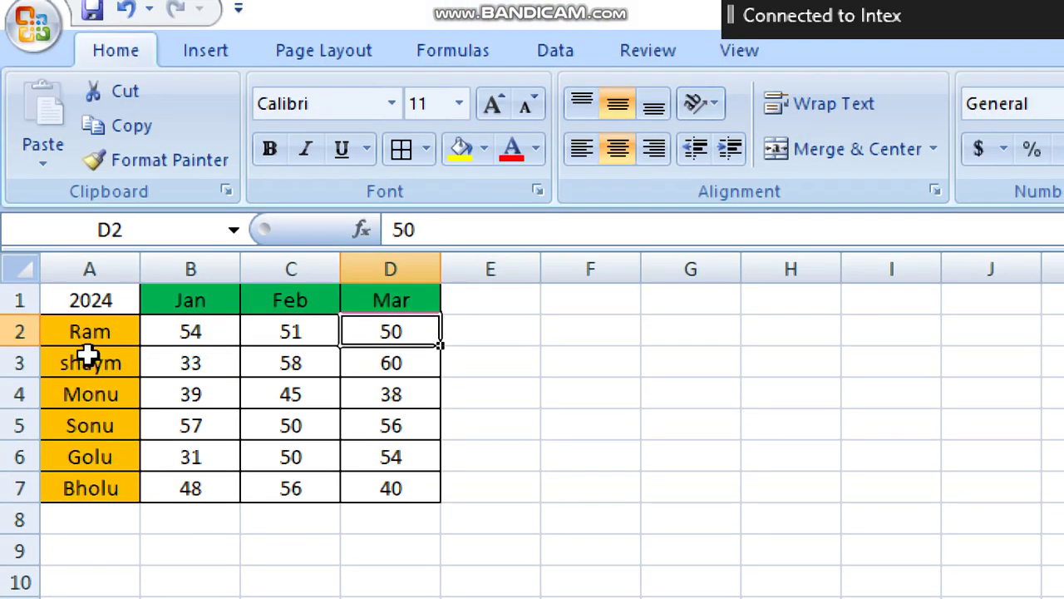
pyautogui.moveTo(88, 301); pyautogui.dragTo(388, 489)
pyautogui.hotkey('ctrl', 'c')
pyautogui.click(504, 337)
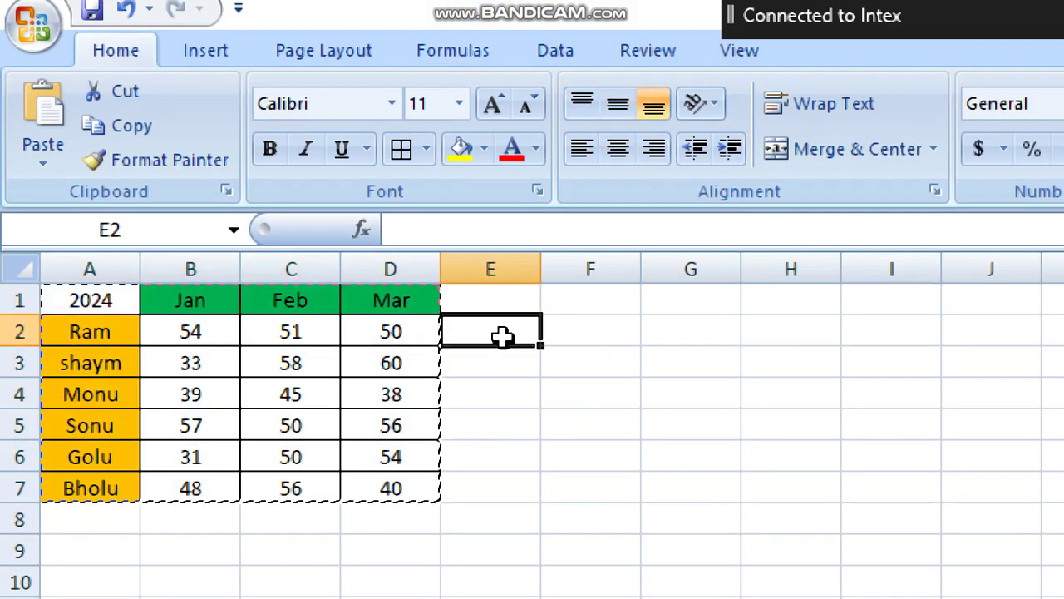
pyautogui.hotkey('ctrl', 'v')
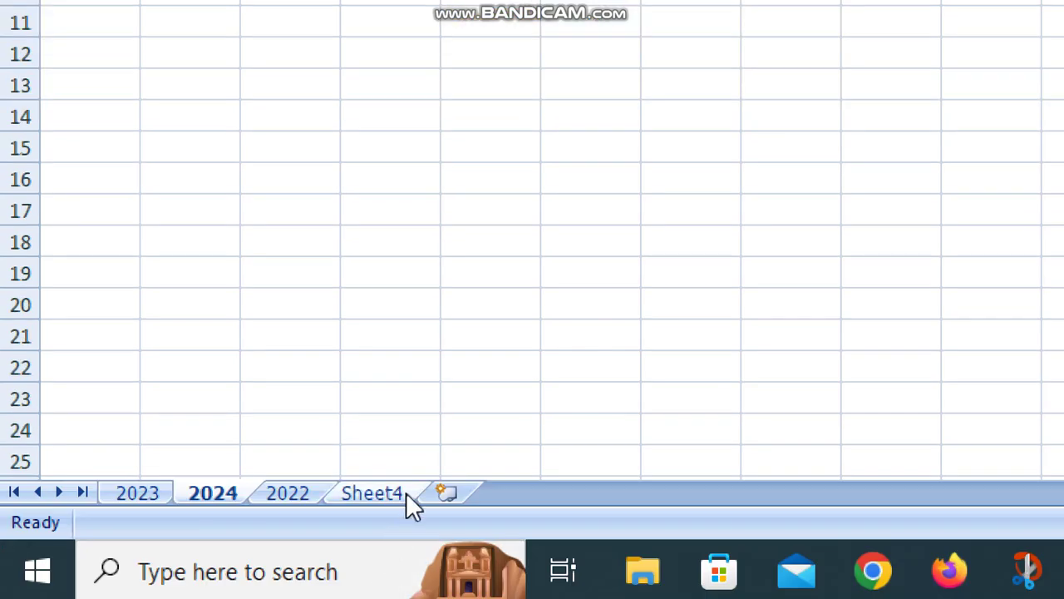
pyautogui.click(376, 492)
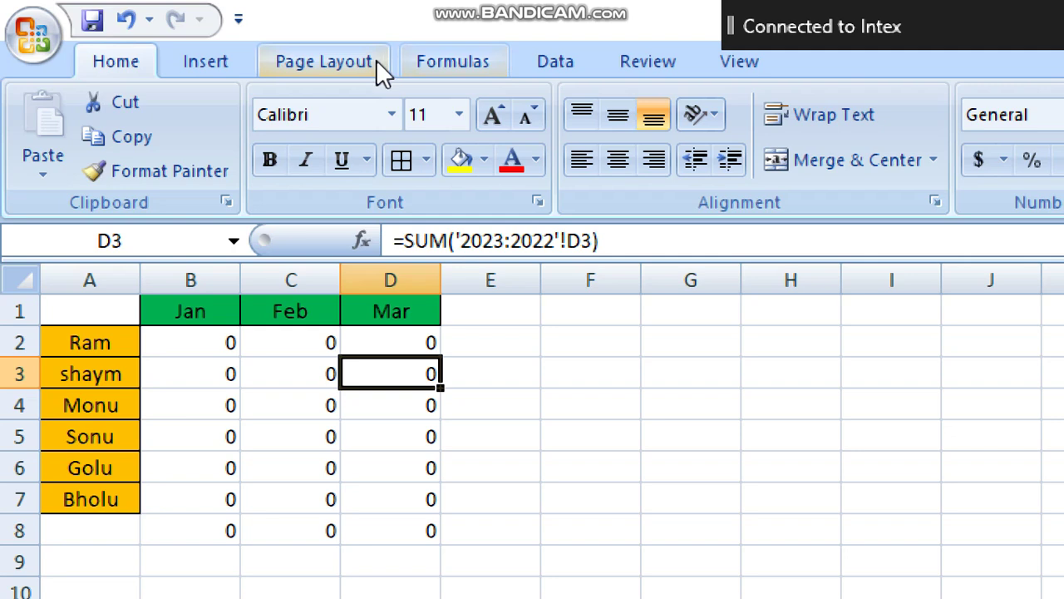
# Step: Insert a new worksheet after Sheet4 and rename it Consolidate
pyautogui.click(550, 63)
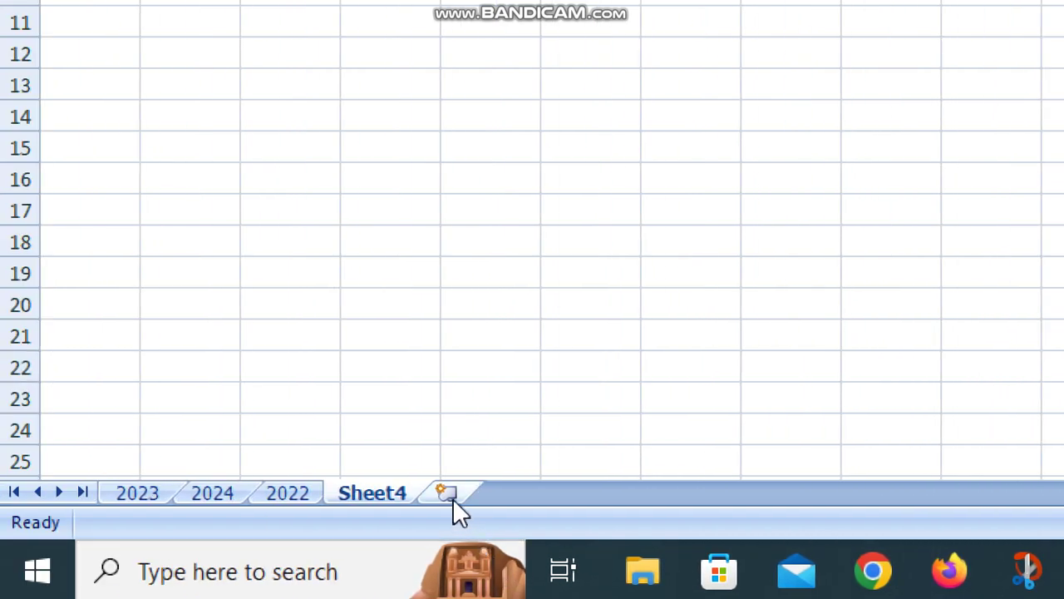
pyautogui.click(450, 496)
pyautogui.rightClick(453, 498)
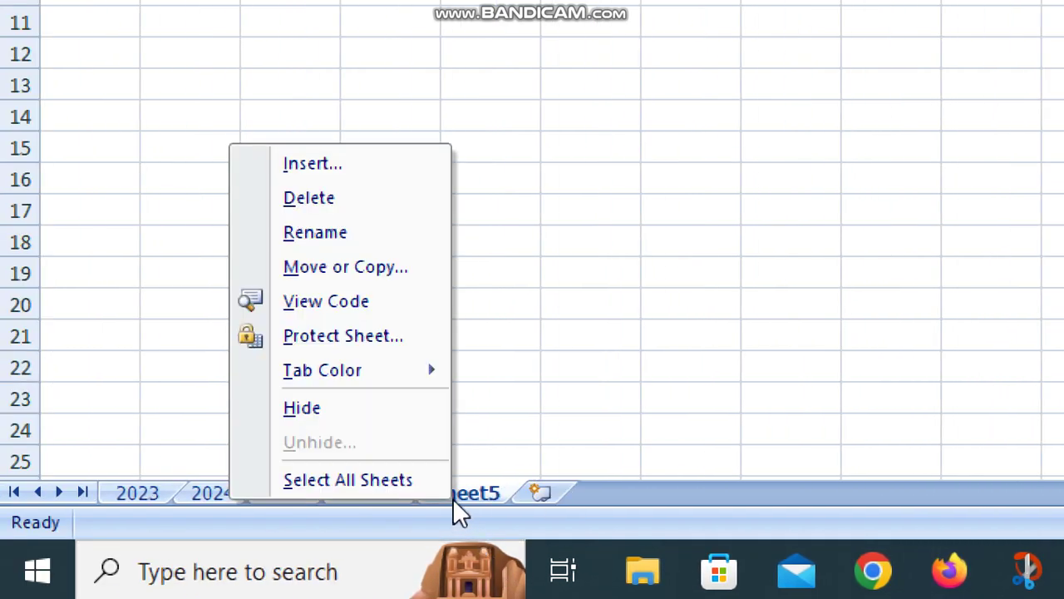
pyautogui.click(352, 234)
pyautogui.write('donsolidate')
pyautogui.click(339, 227)
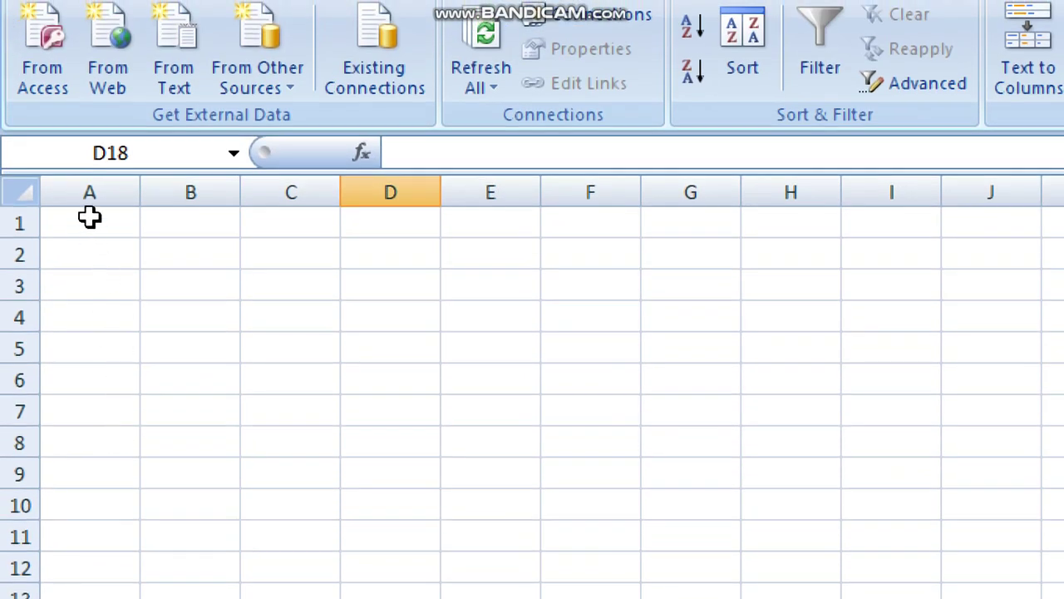
# Step: Start a data consolidation at cell B2 of the Consolidate sheet, using the Sum function
pyautogui.click(91, 223)
pyautogui.click(145, 263)
pyautogui.click(178, 276)
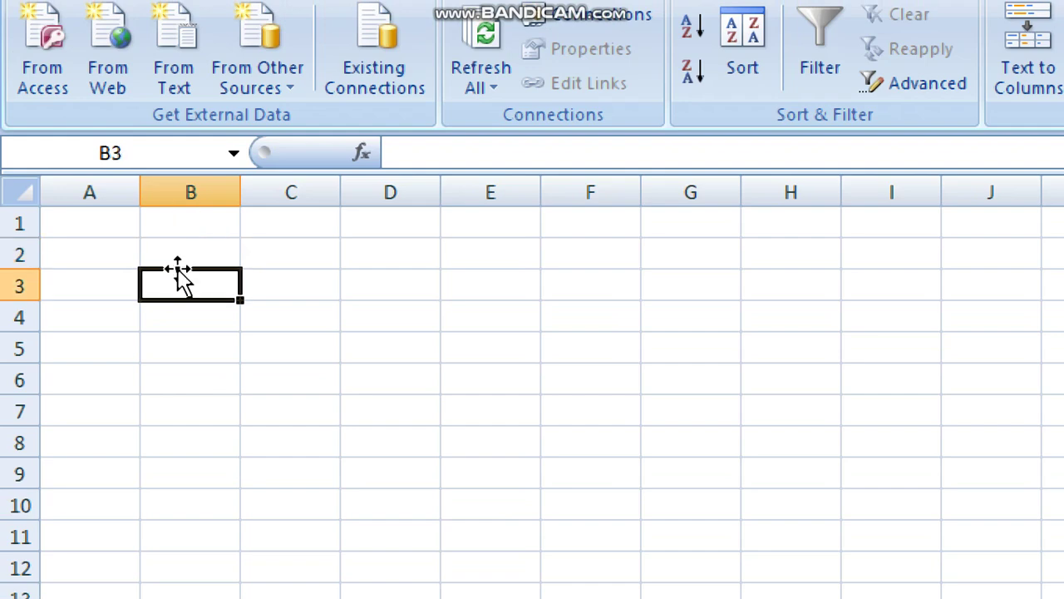
pyautogui.click(176, 233)
pyautogui.click(311, 257)
pyautogui.click(170, 255)
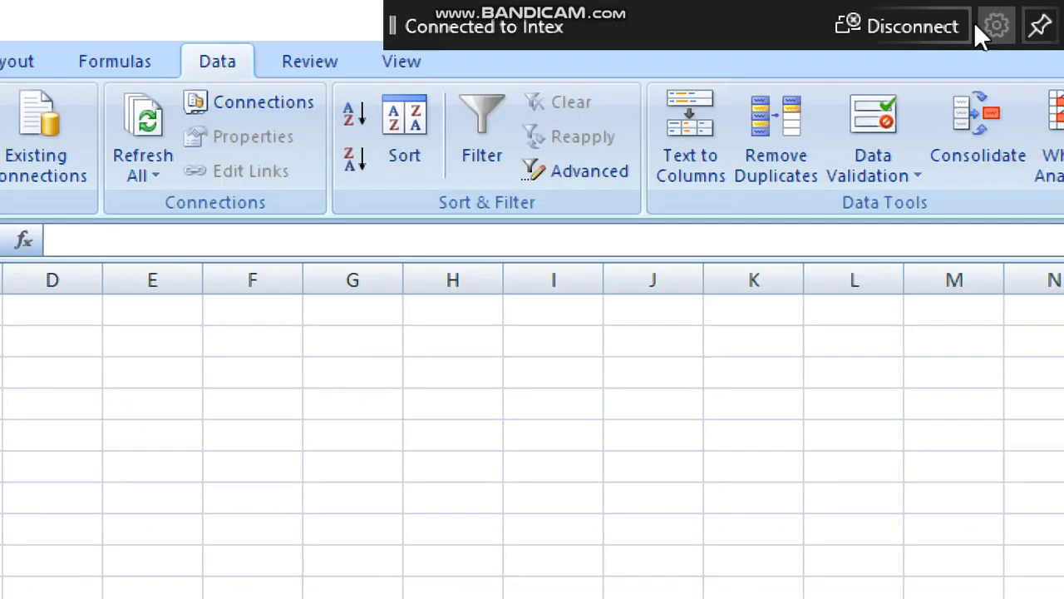
pyautogui.click(1002, 125)
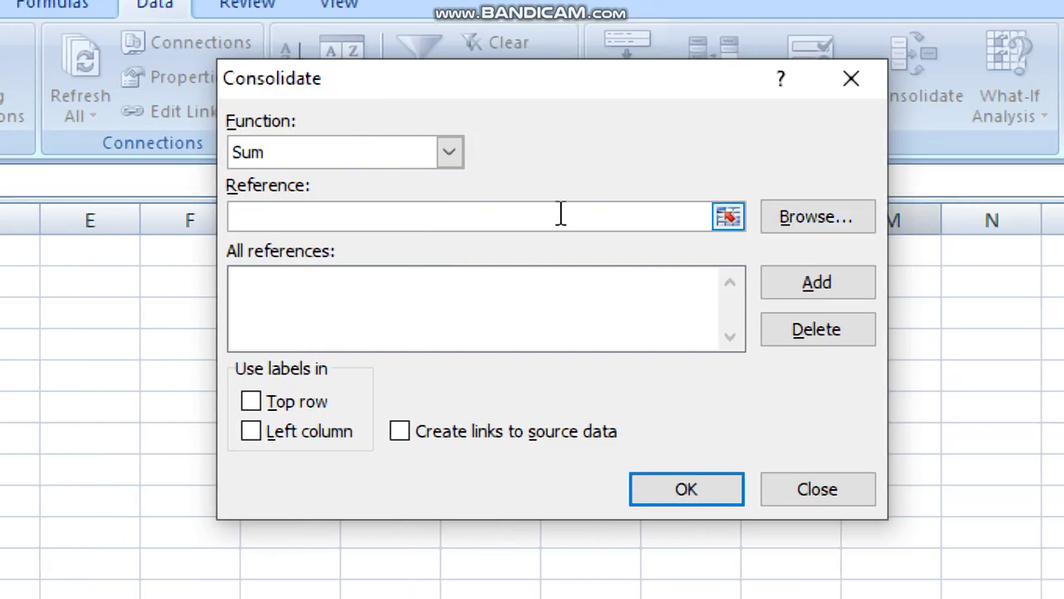
pyautogui.click(446, 157)
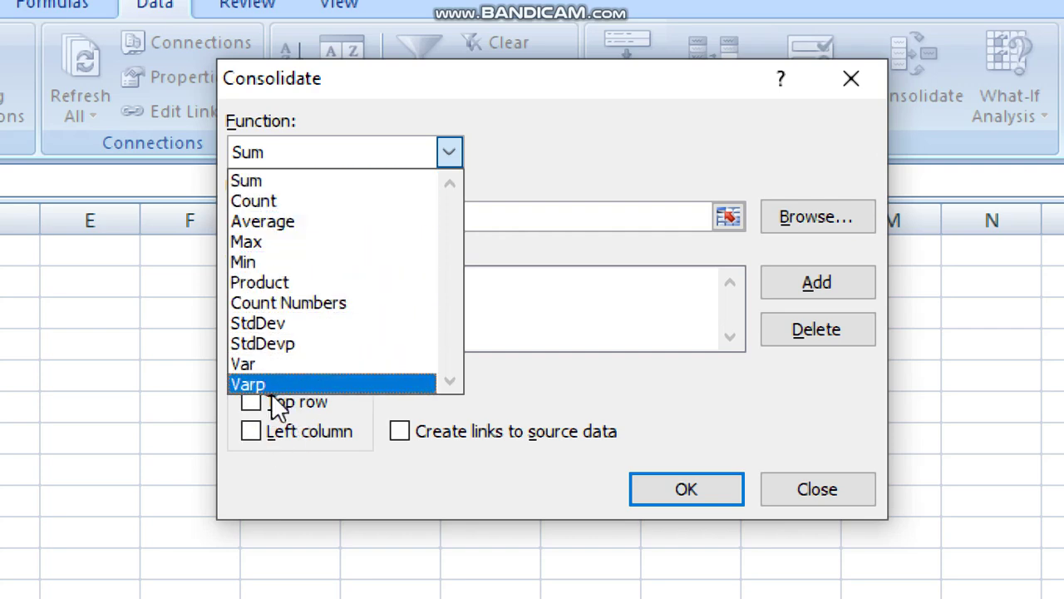
pyautogui.click(244, 185)
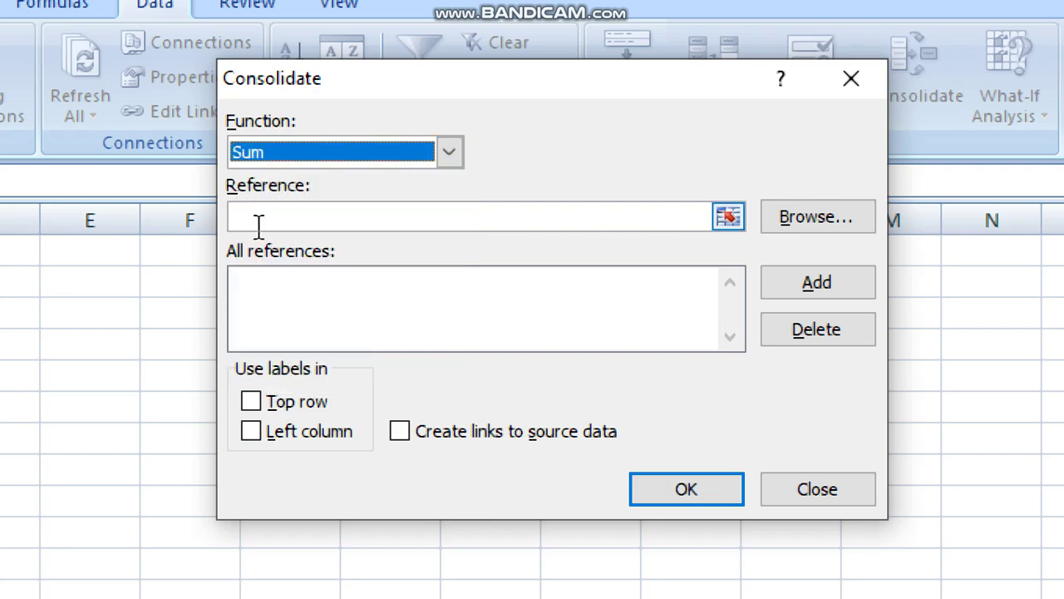
# Step: Add the table F6:I12 on the 2023 sheet to the consolidation references
pyautogui.click(259, 218)
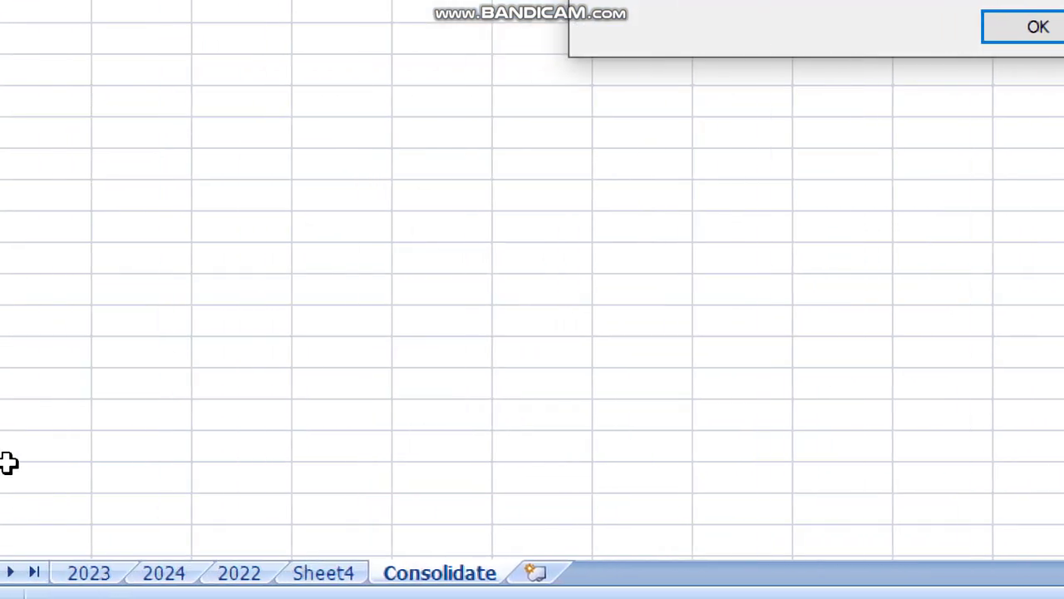
pyautogui.click(133, 548)
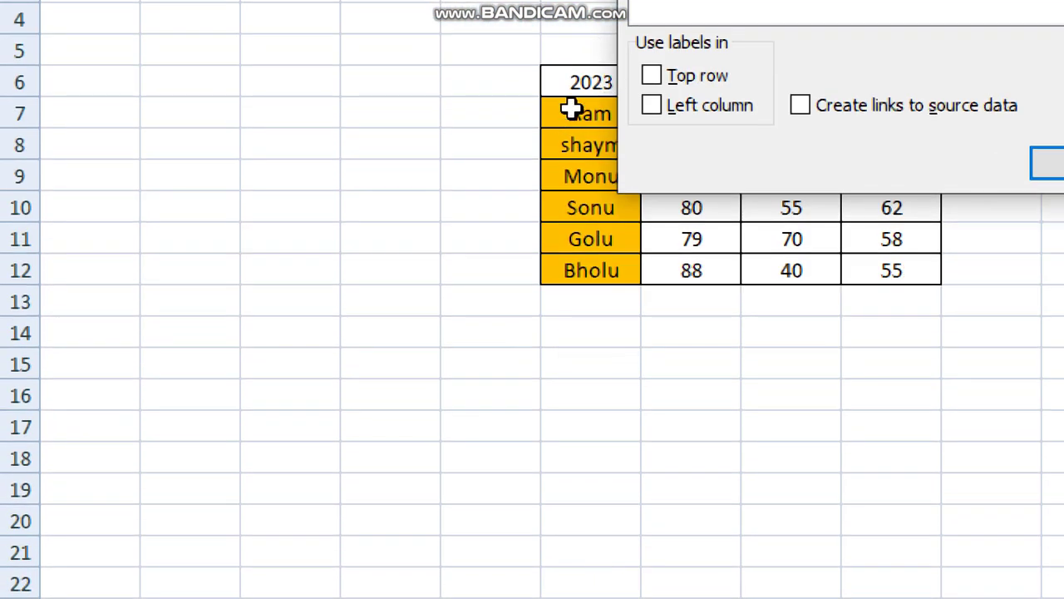
pyautogui.moveTo(574, 83); pyautogui.dragTo(902, 281)
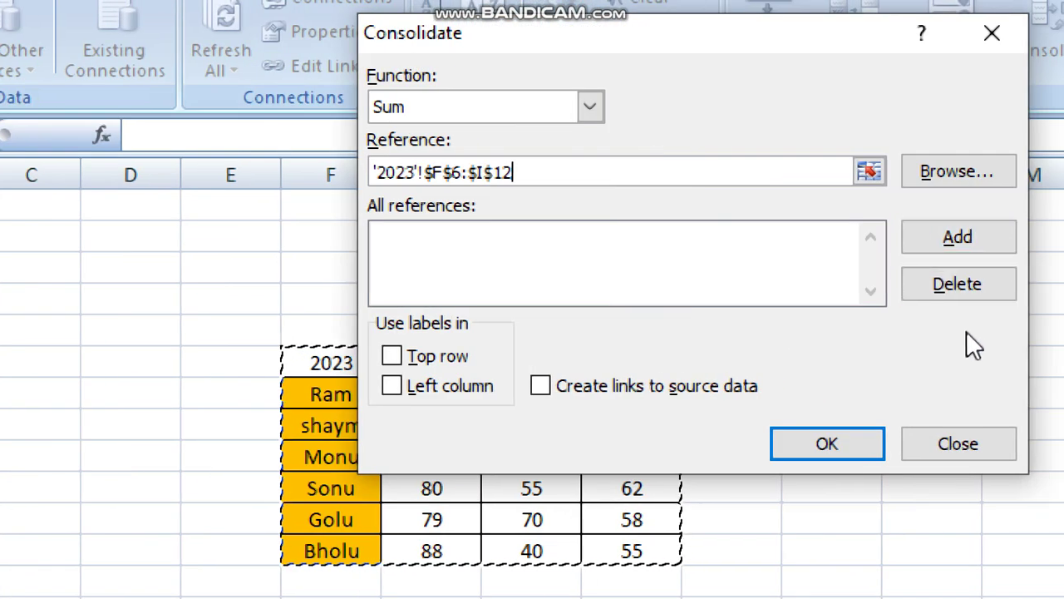
pyautogui.click(985, 244)
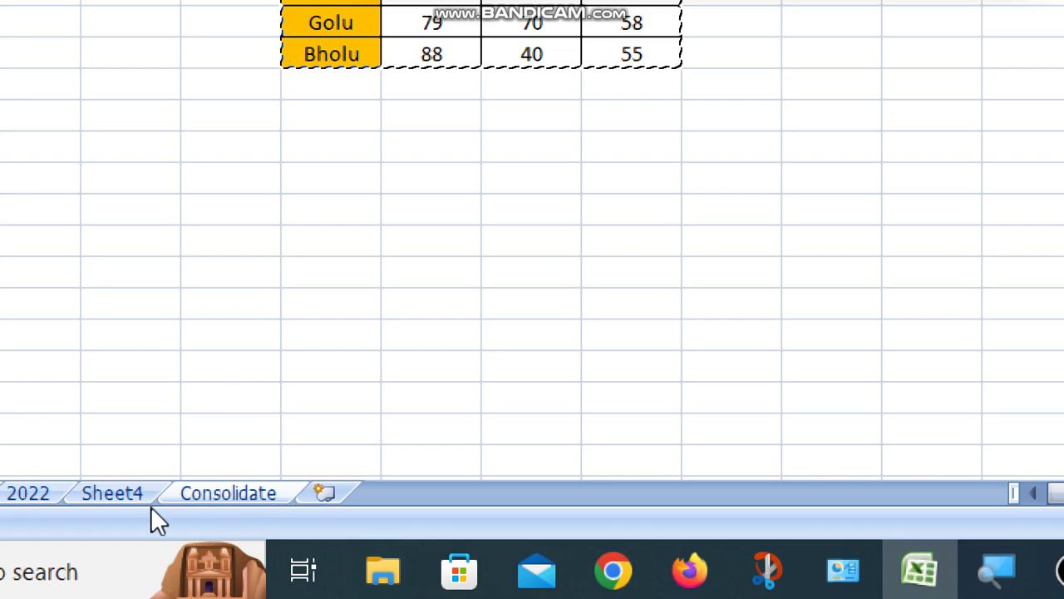
# Step: Add the table E2:H8 on the 2024 sheet to the consolidation references
pyautogui.click(185, 497)
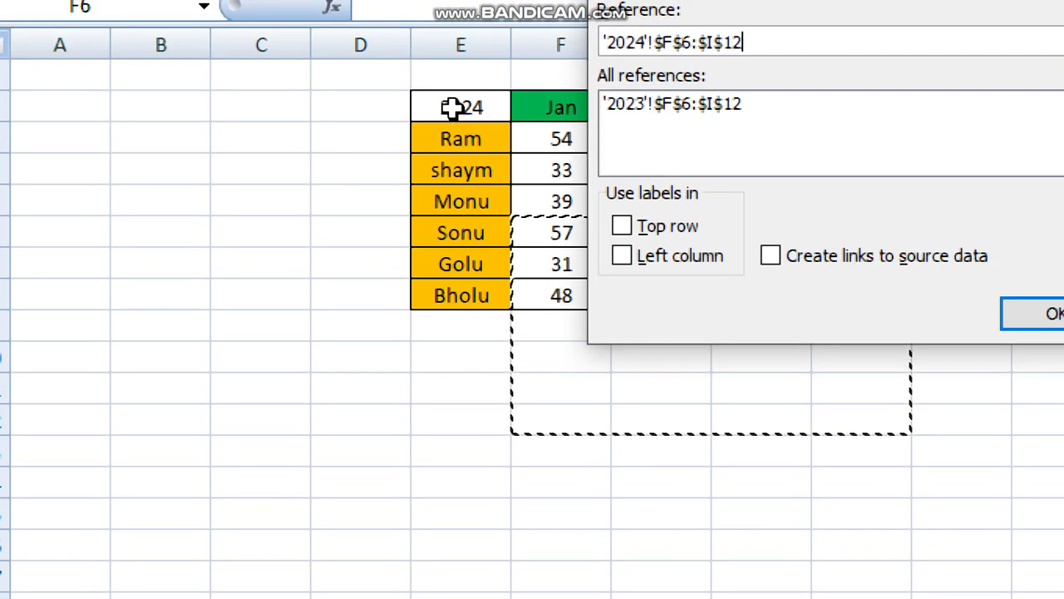
pyautogui.moveTo(451, 106); pyautogui.dragTo(750, 298)
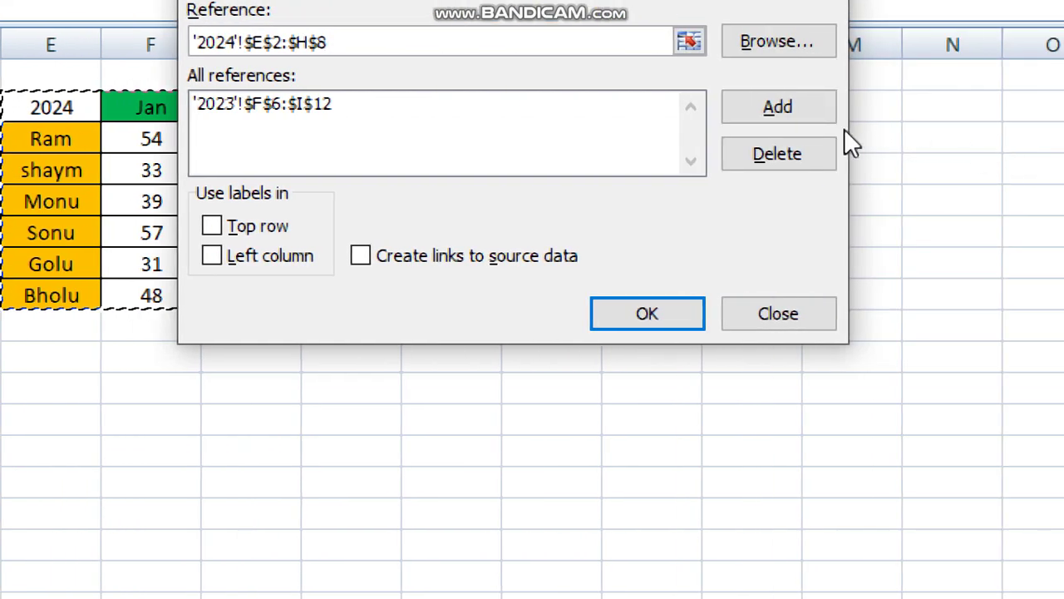
pyautogui.click(780, 109)
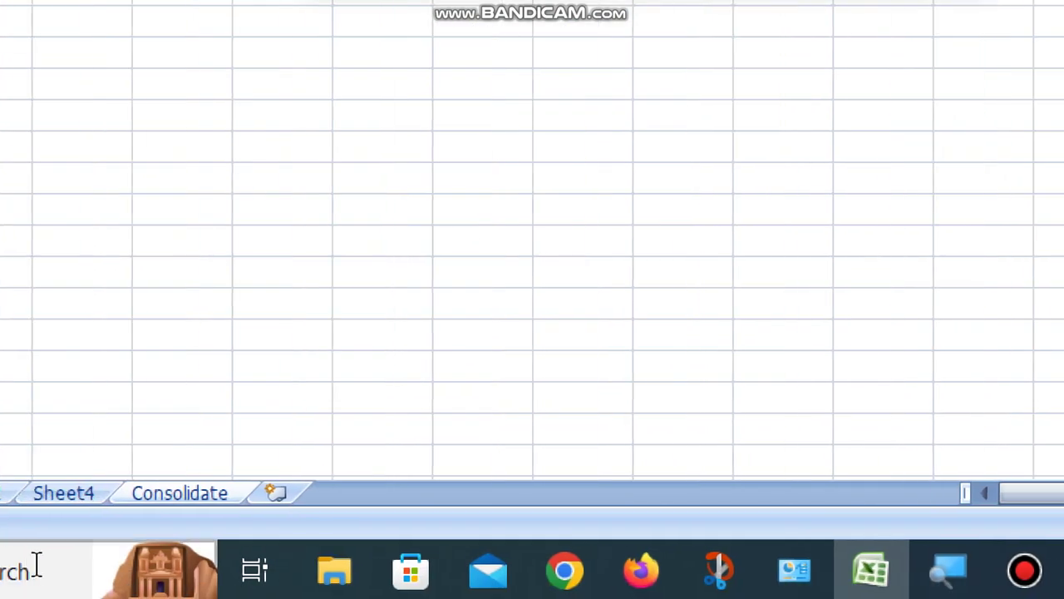
# Step: Add the table F2:I8 on the 2022 sheet as a reference and run the consolidation without label options
pyautogui.click(287, 494)
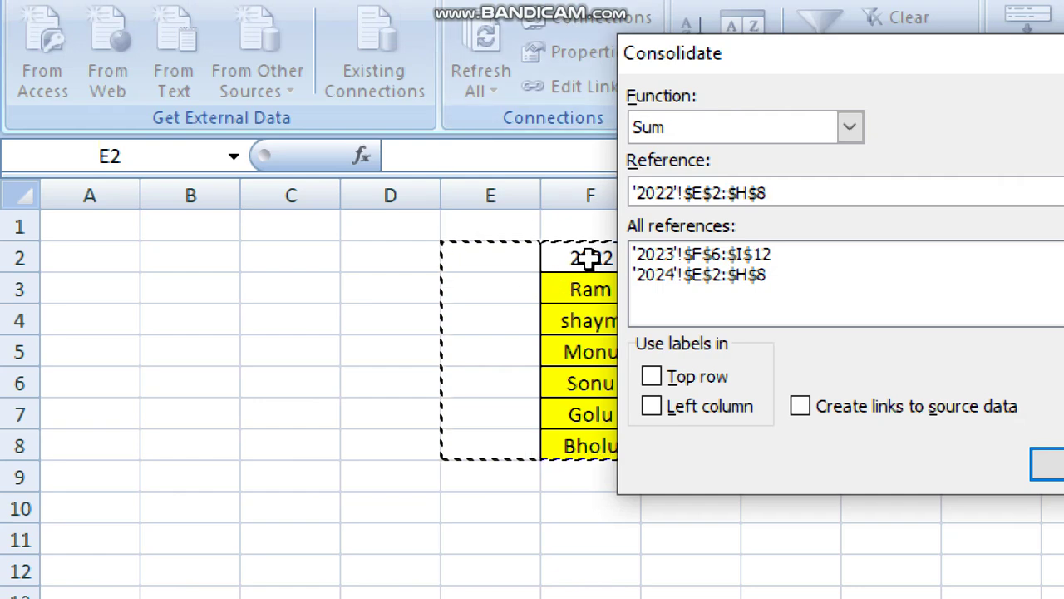
pyautogui.moveTo(589, 258); pyautogui.dragTo(882, 459)
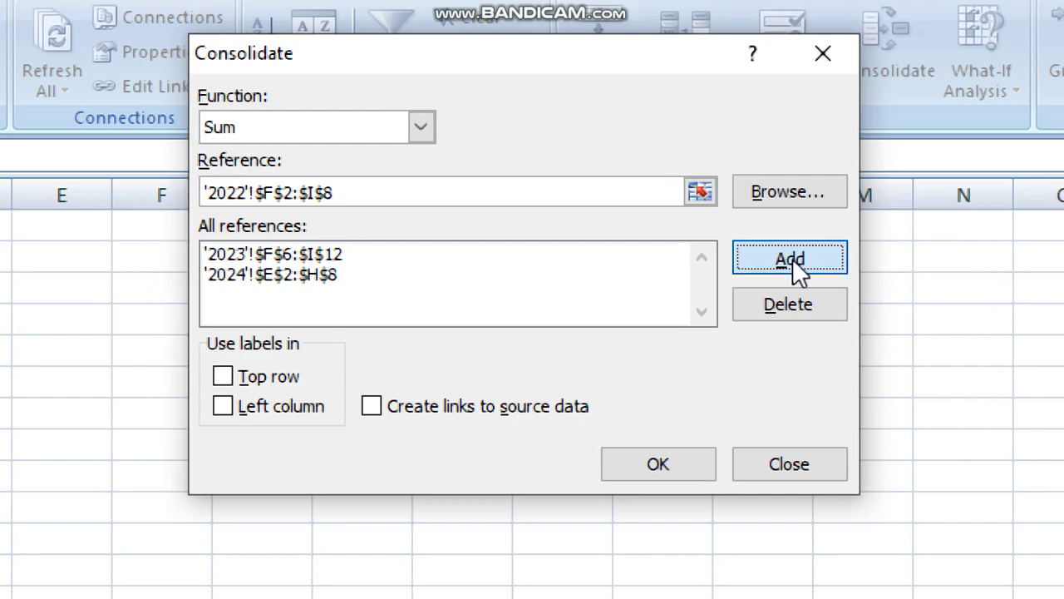
pyautogui.click(790, 264)
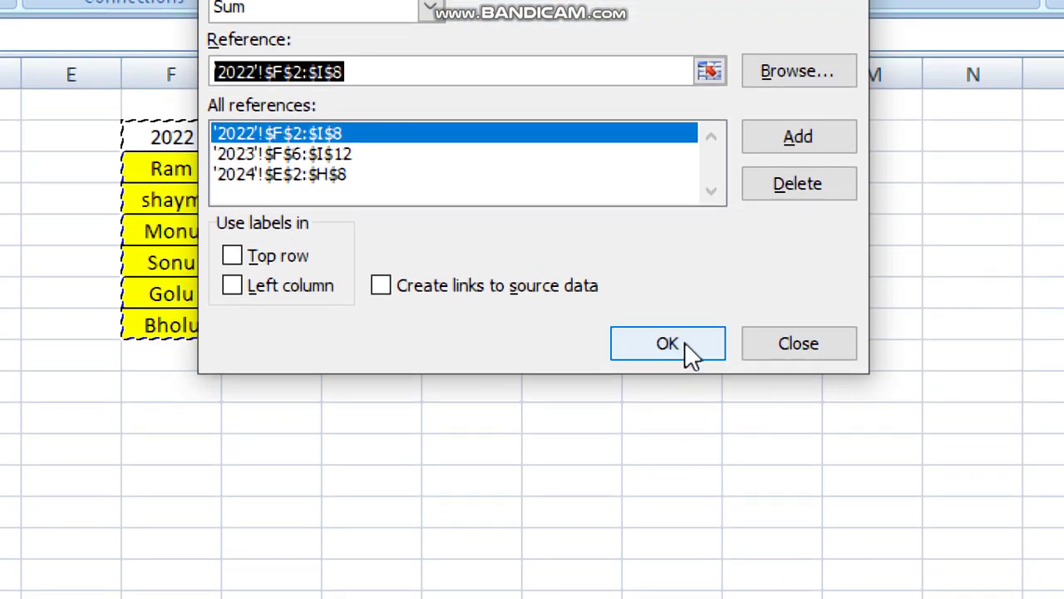
pyautogui.click(684, 342)
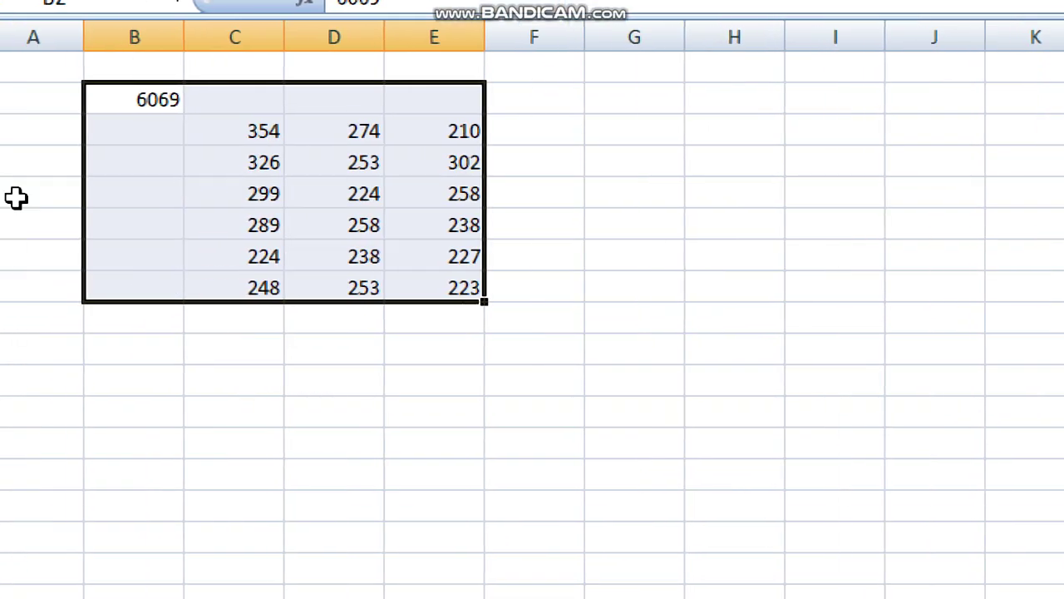
# Step: Examine the consolidated figures in C3:E8, the header and row label cells around them, and the value in B2
pyautogui.moveTo(239, 126); pyautogui.dragTo(449, 295)
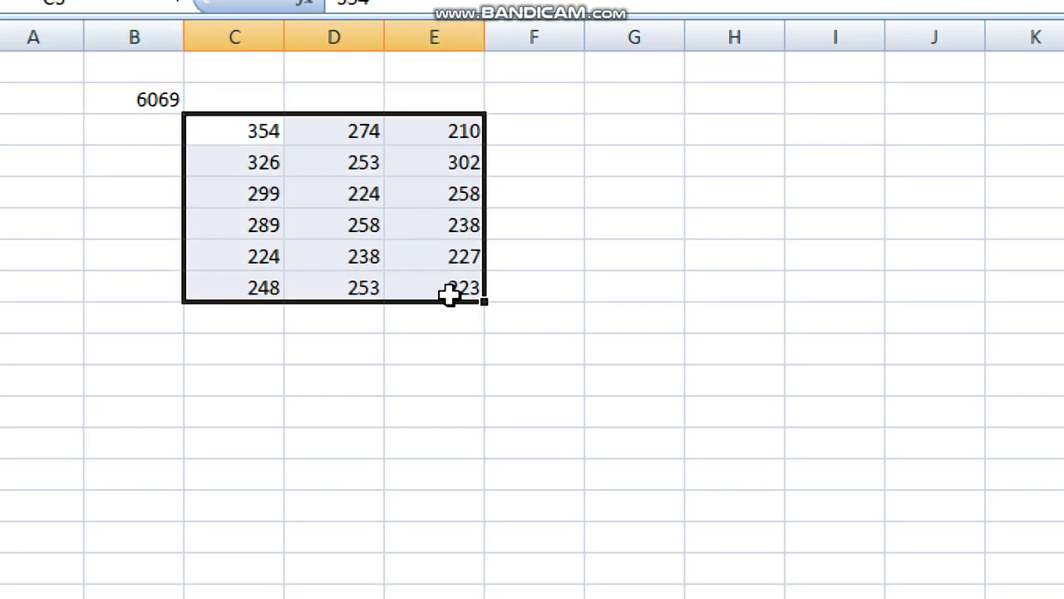
pyautogui.click(263, 131)
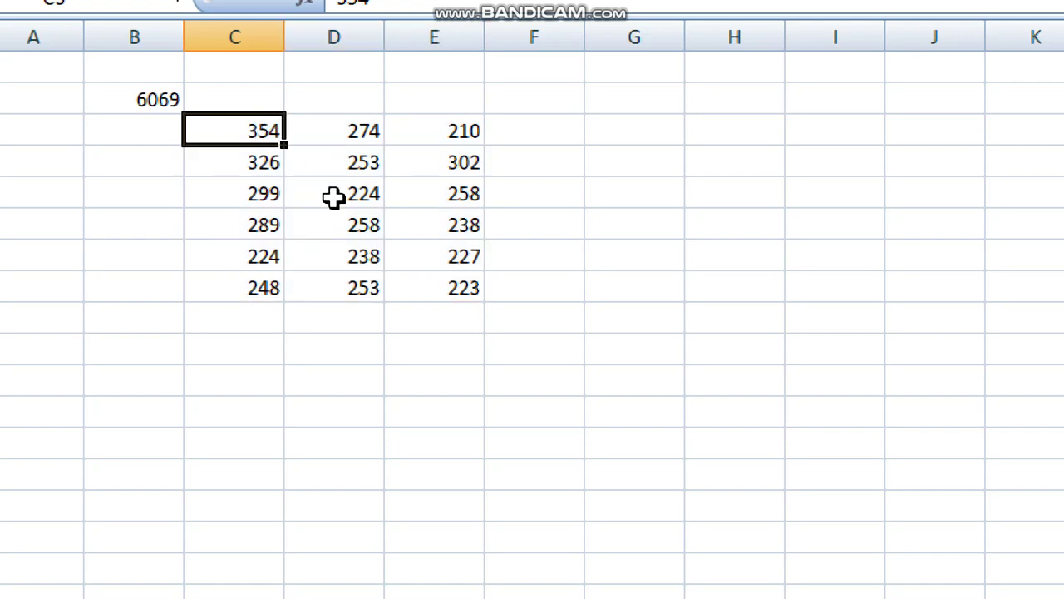
pyautogui.moveTo(266, 127); pyautogui.dragTo(487, 301)
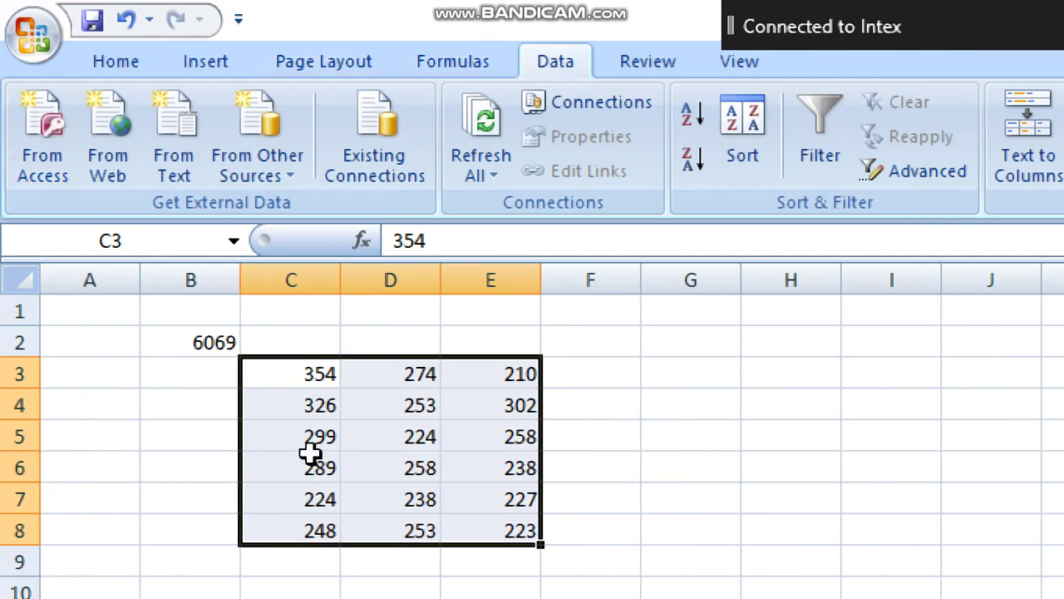
pyautogui.click(320, 377)
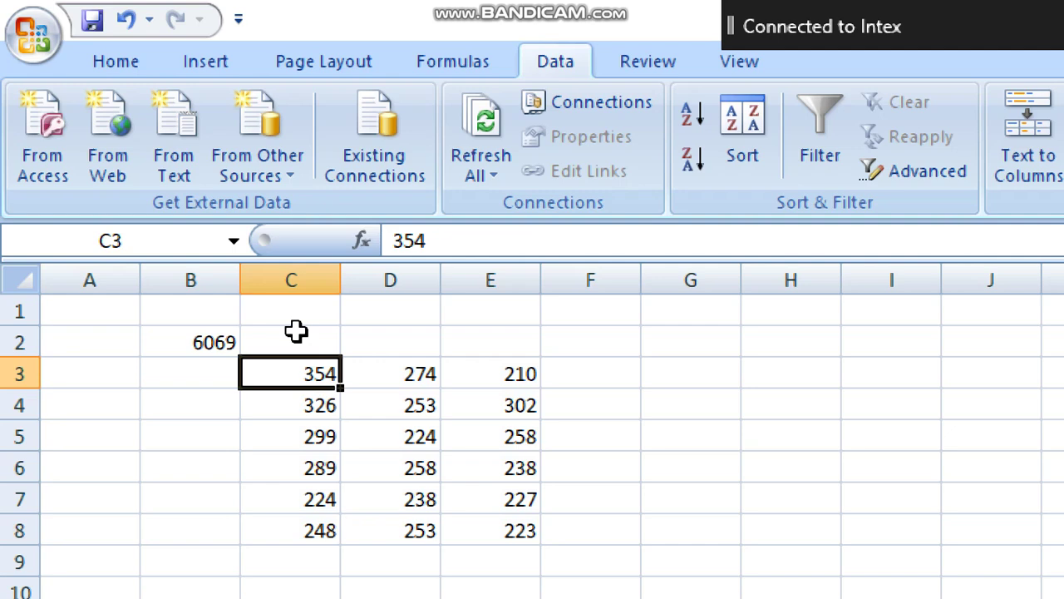
pyautogui.click(397, 353)
pyautogui.click(222, 397)
pyautogui.click(239, 475)
pyautogui.click(235, 531)
pyautogui.click(202, 343)
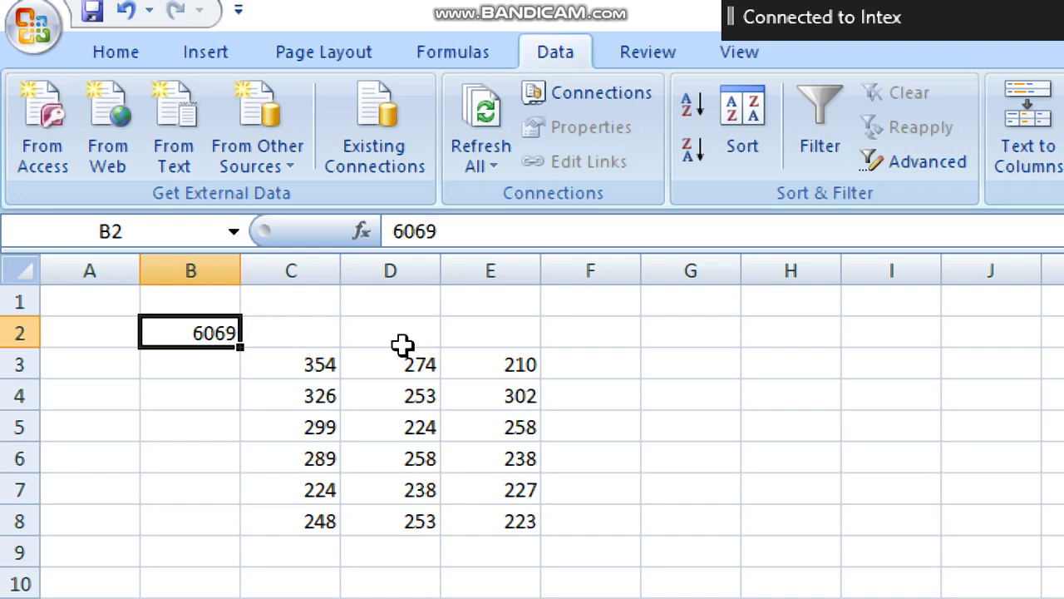
pyautogui.click(323, 364)
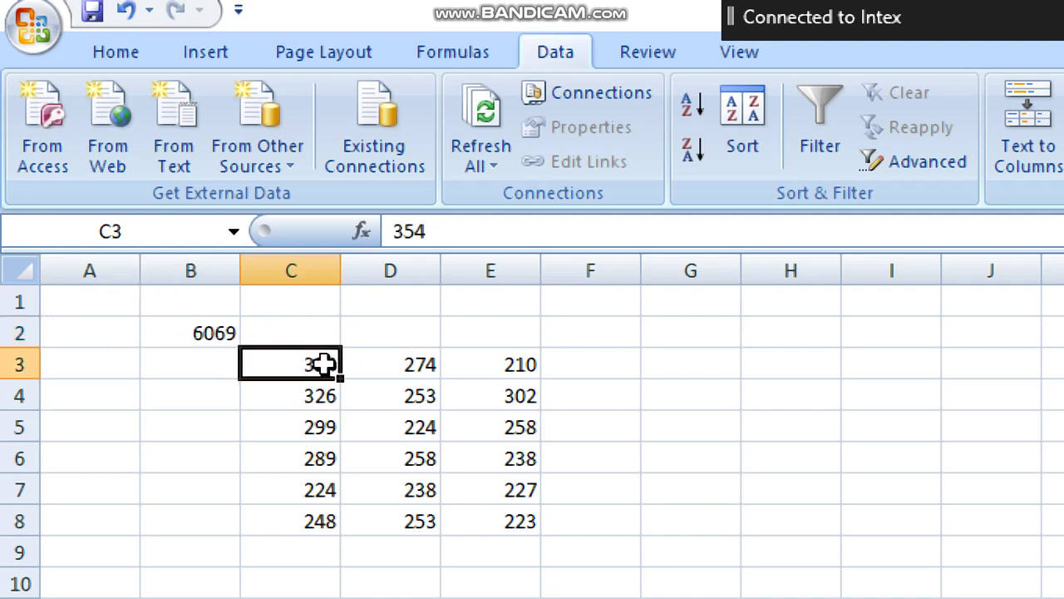
pyautogui.click(436, 364)
pyautogui.click(525, 394)
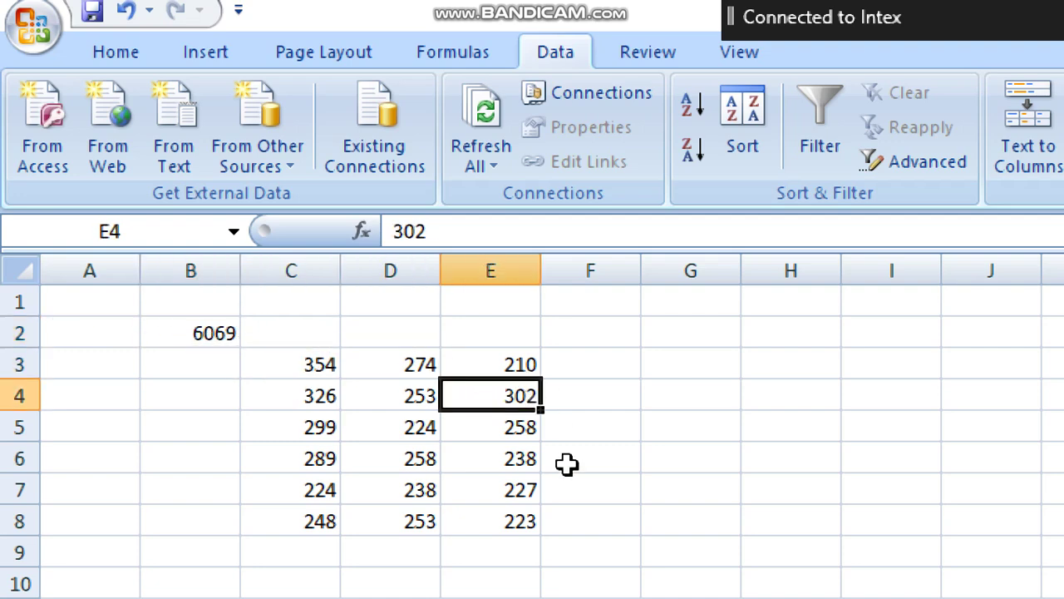
# Step: Start another consolidation at cell G3 and delete the stored 2024, 2023 and 2022 references
pyautogui.click(709, 97)
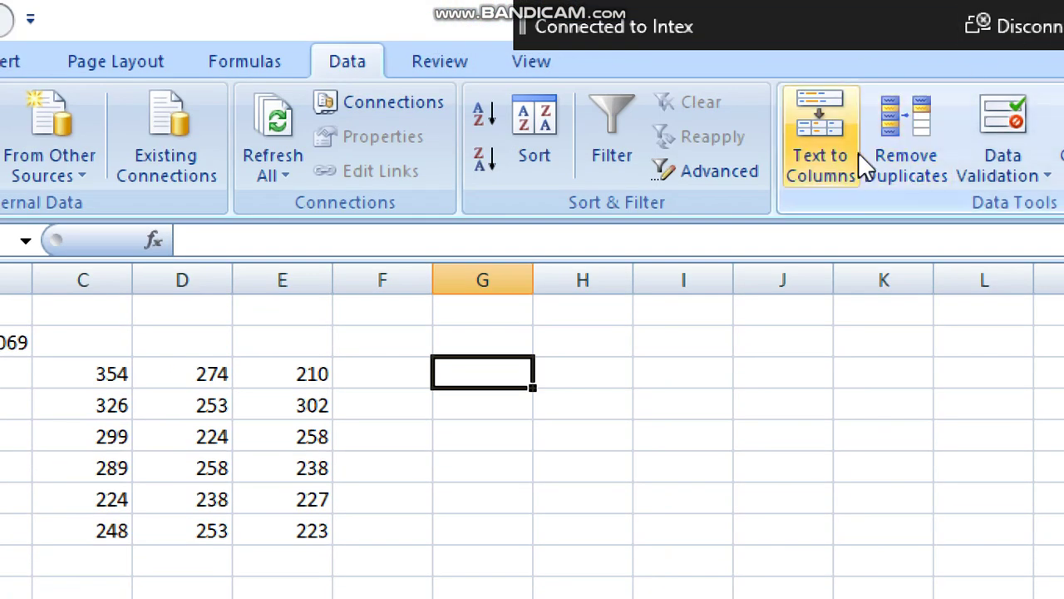
pyautogui.click(857, 136)
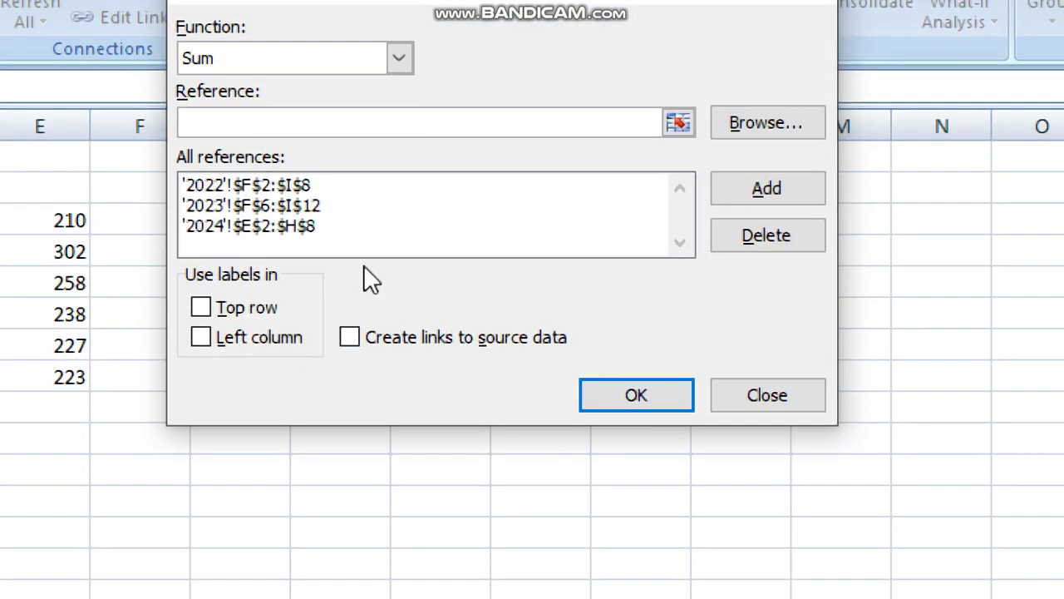
pyautogui.click(308, 225)
pyautogui.click(758, 243)
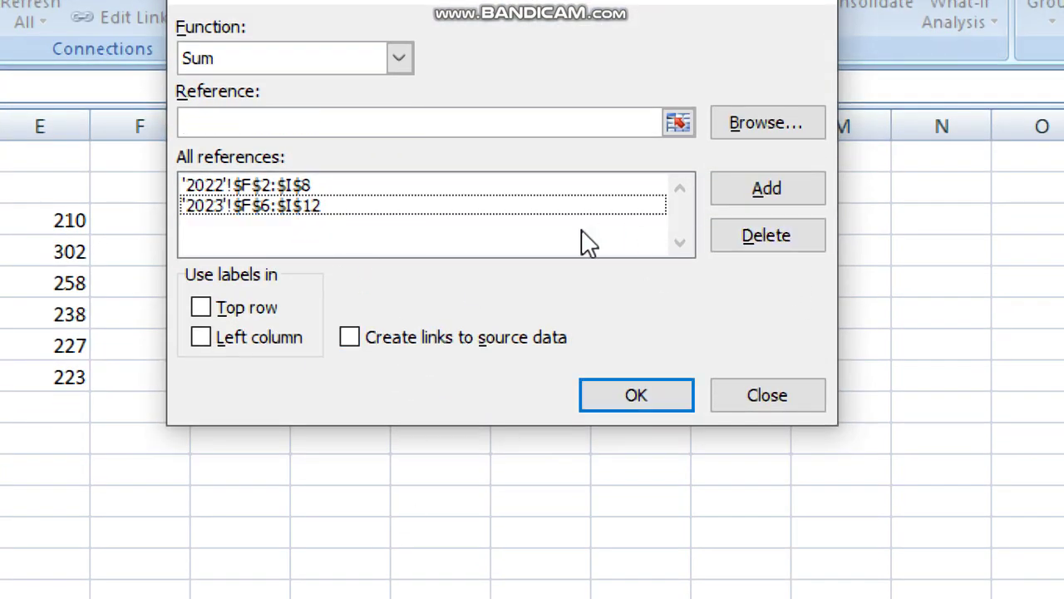
pyautogui.click(291, 205)
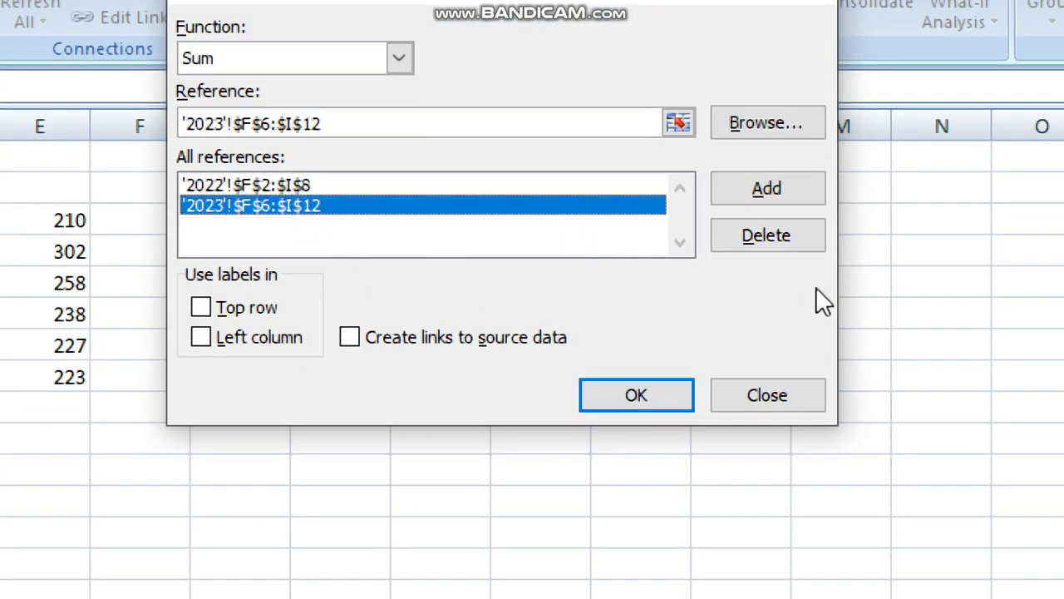
pyautogui.click(769, 241)
pyautogui.click(276, 178)
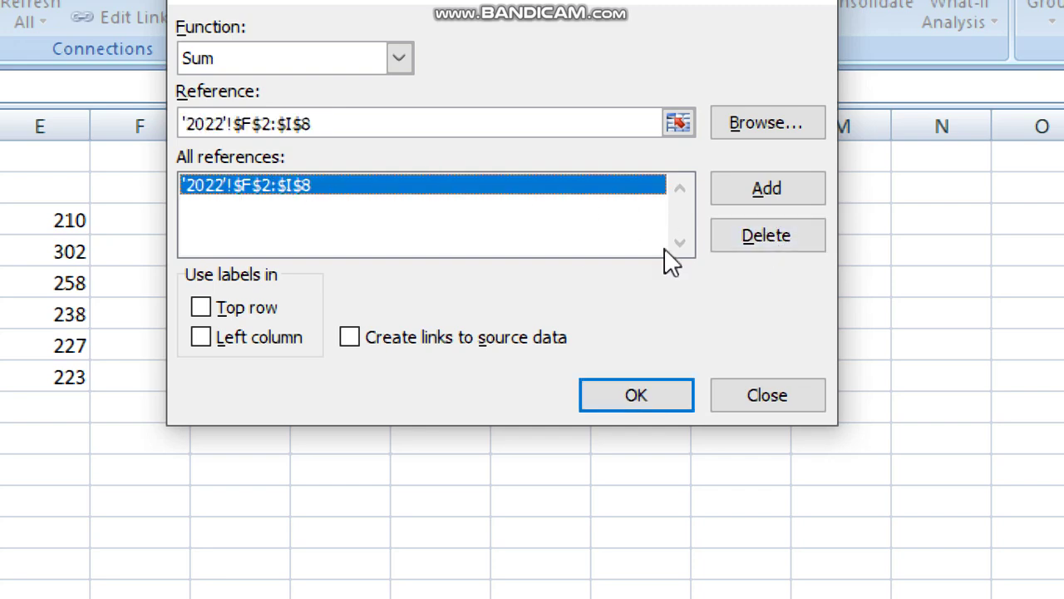
pyautogui.click(778, 241)
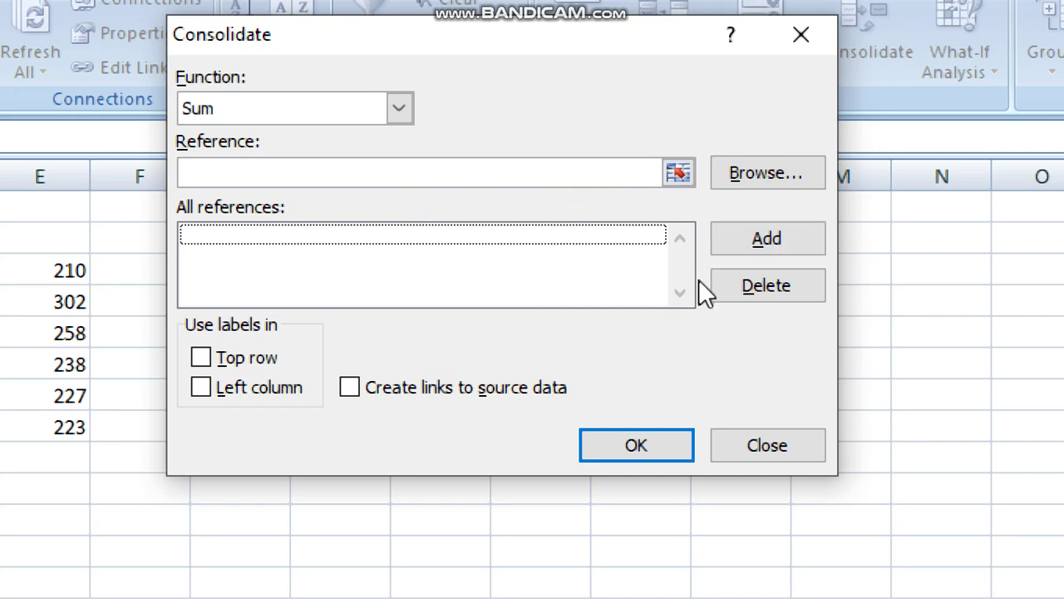
# Step: Turn on top row labels, left column labels and links to source data for the consolidation
pyautogui.click(202, 356)
pyautogui.click(207, 391)
pyautogui.click(347, 389)
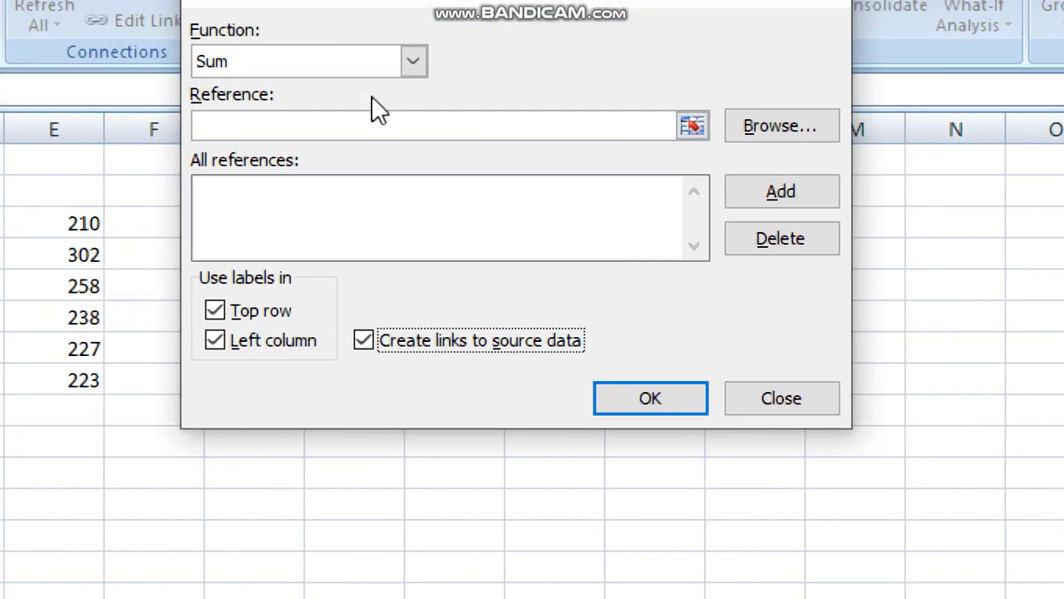
# Step: Add the table F6:I12 on the 2023 sheet to the consolidation references
pyautogui.click(344, 121)
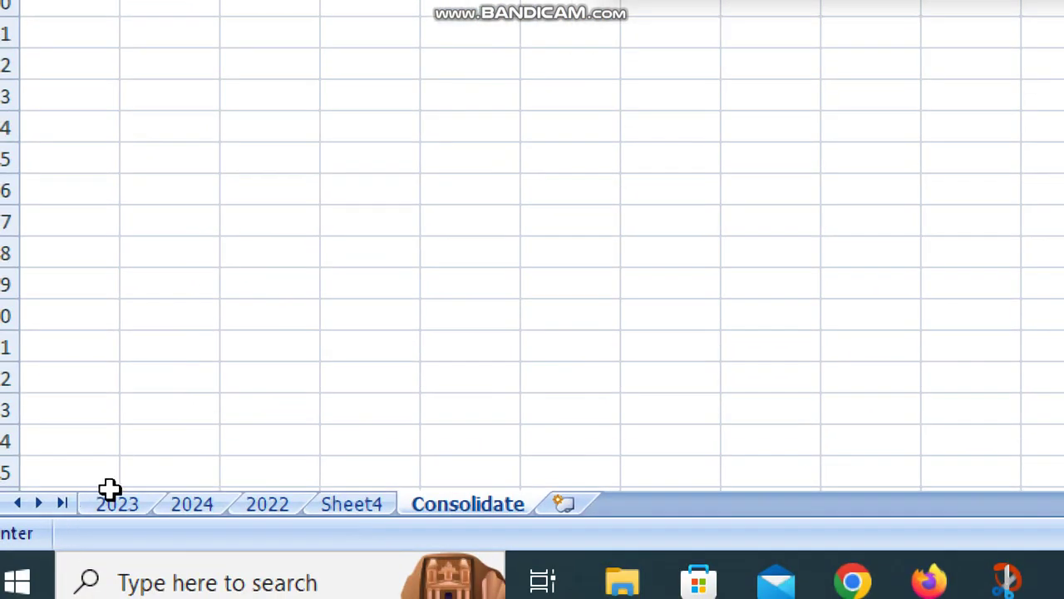
pyautogui.click(121, 502)
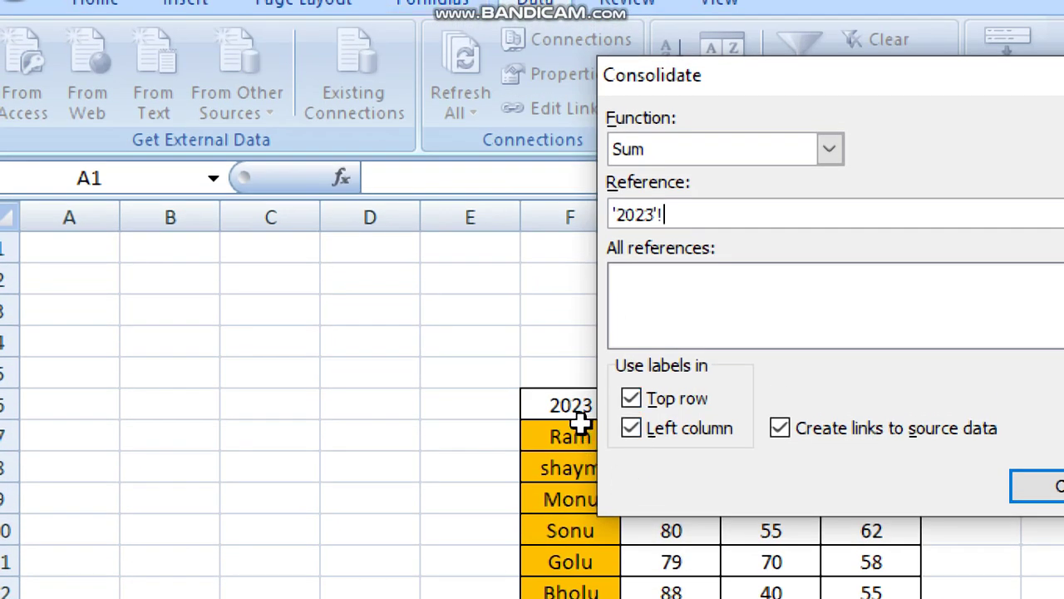
pyautogui.moveTo(648, 416); pyautogui.dragTo(859, 95)
pyautogui.moveTo(858, 546); pyautogui.dragTo(865, 517)
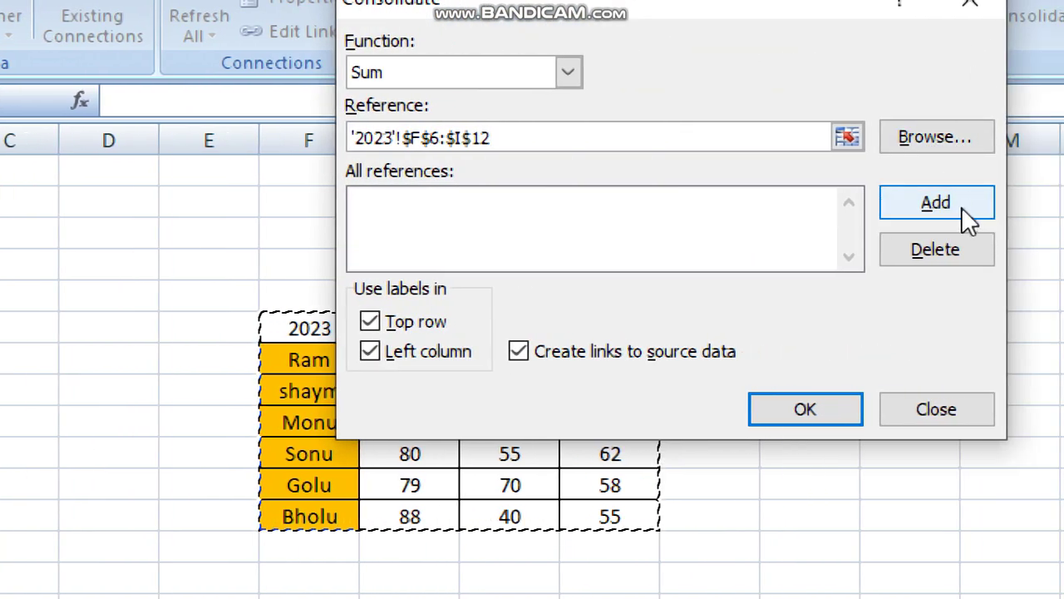
pyautogui.click(961, 207)
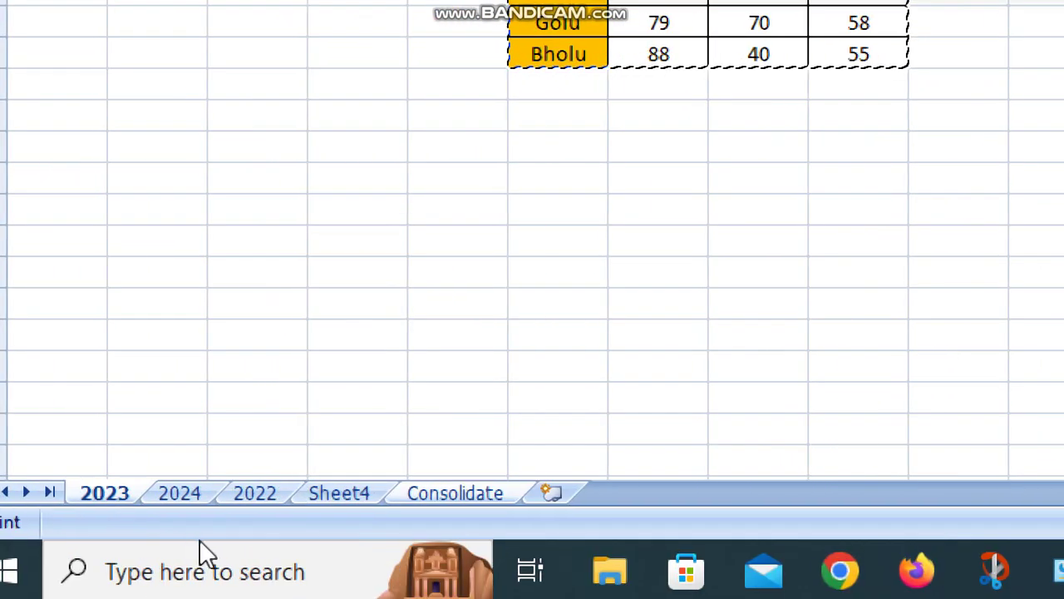
# Step: Add the table E2:H8 on the 2024 sheet to the consolidation references
pyautogui.click(180, 492)
pyautogui.moveTo(453, 50); pyautogui.dragTo(758, 252)
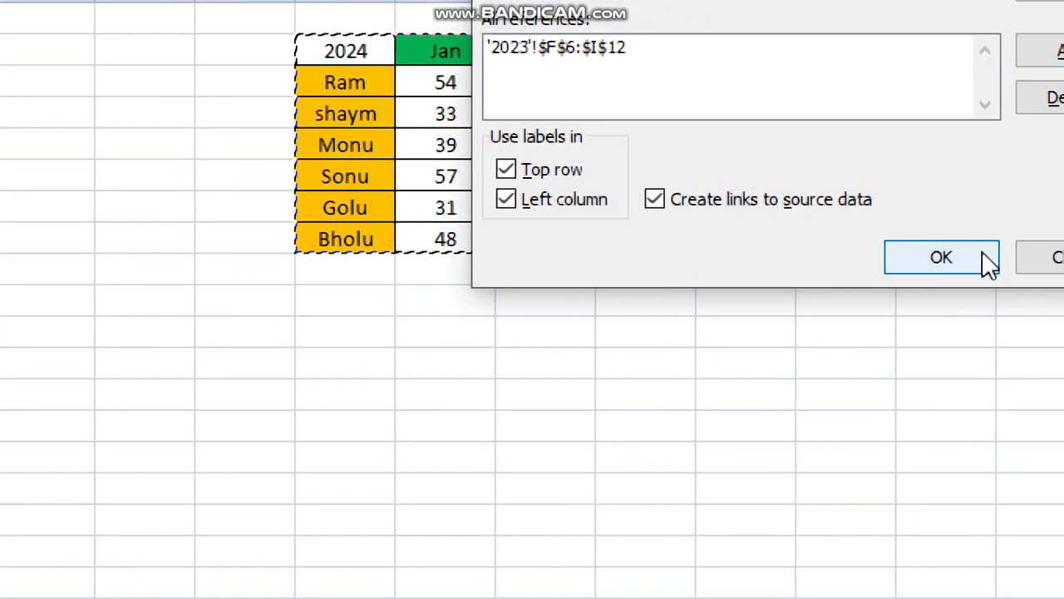
pyautogui.click(828, 54)
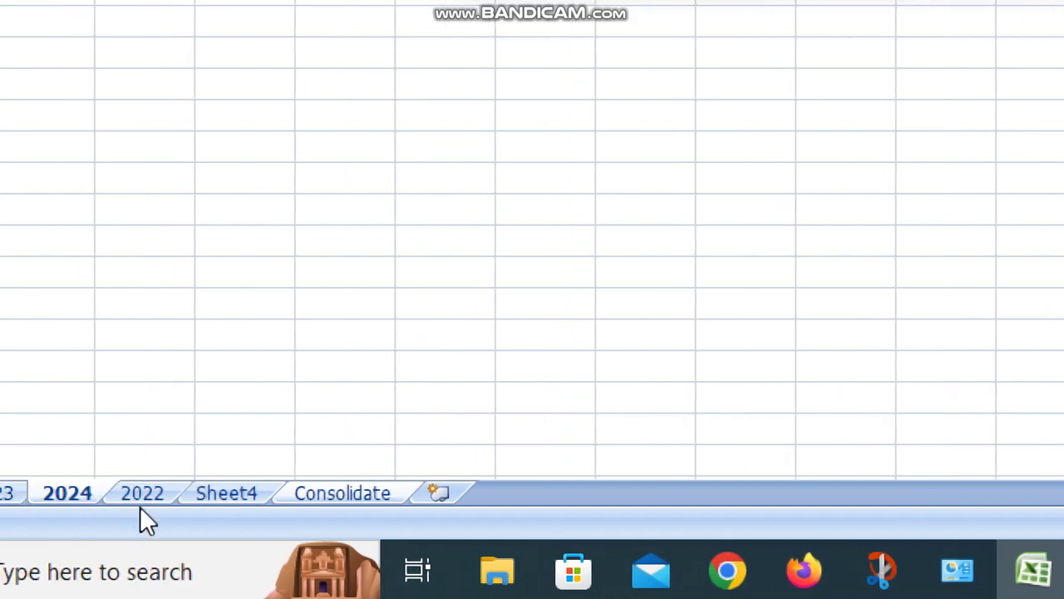
# Step: Add the table F2:I8 on the 2022 sheet as the last reference and run the linked, labelled consolidation
pyautogui.click(140, 499)
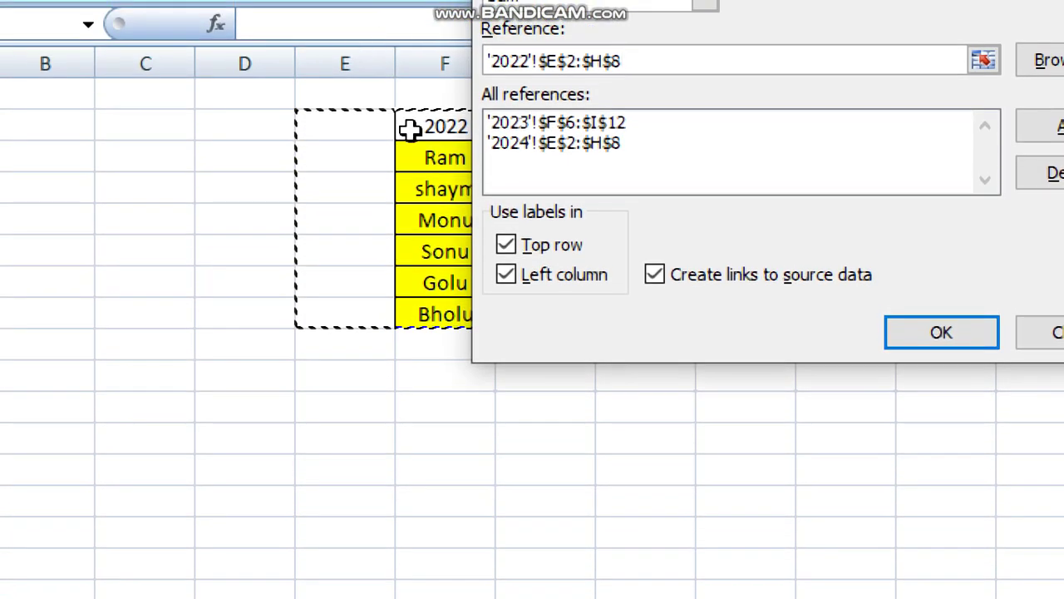
pyautogui.moveTo(410, 128); pyautogui.dragTo(754, 323)
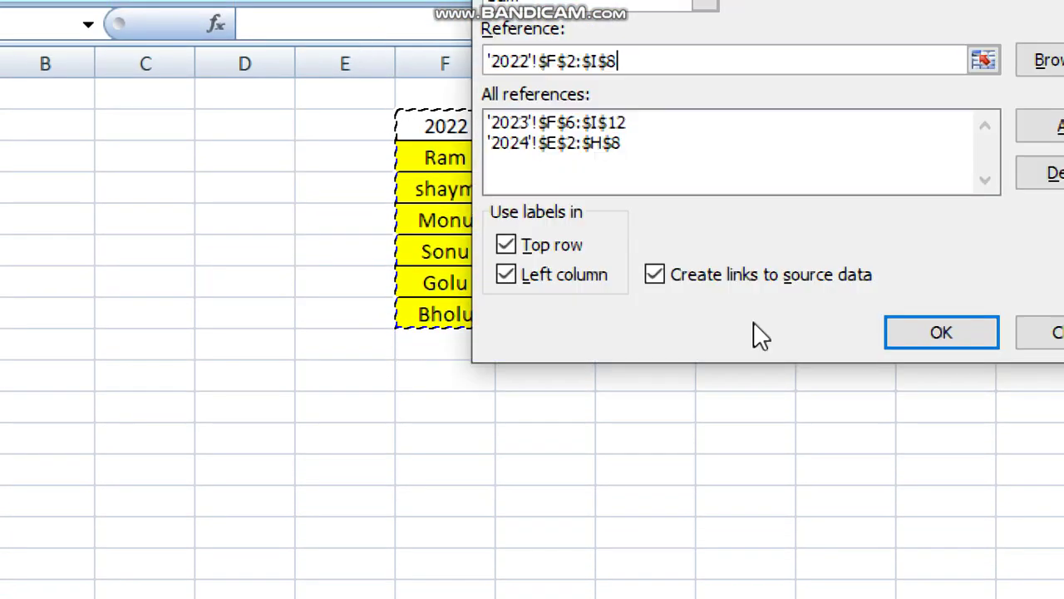
pyautogui.click(902, 127)
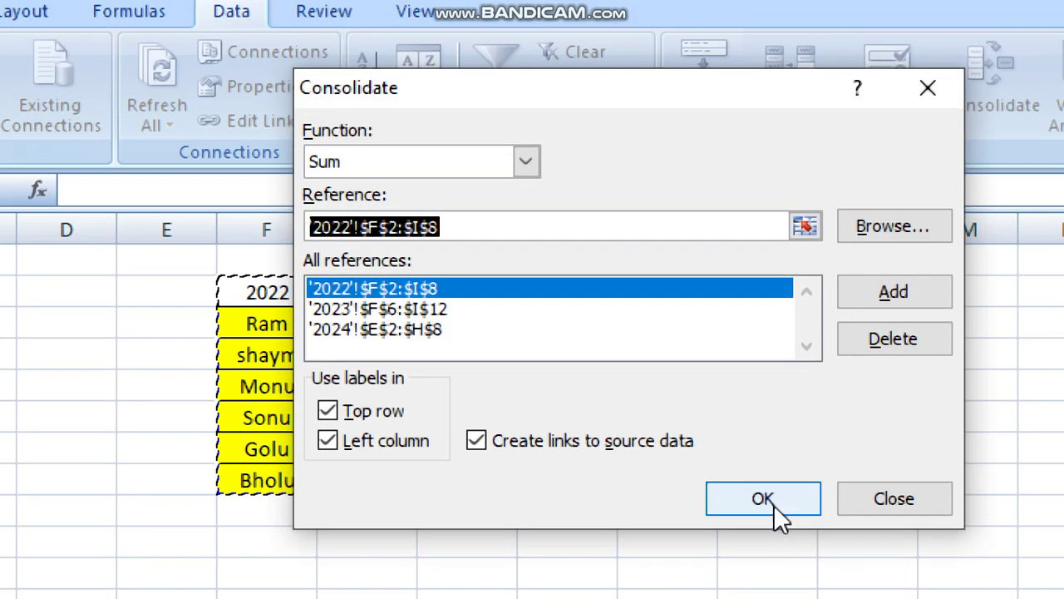
pyautogui.click(763, 332)
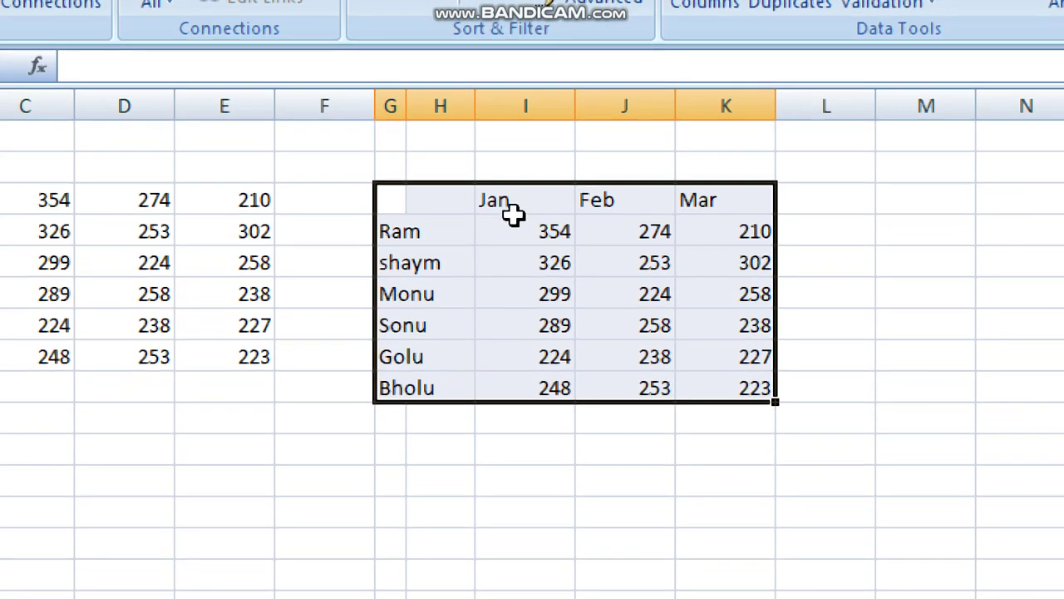
# Step: Check the month headers and the row labels of the consolidated table starting at G3
pyautogui.click(519, 344)
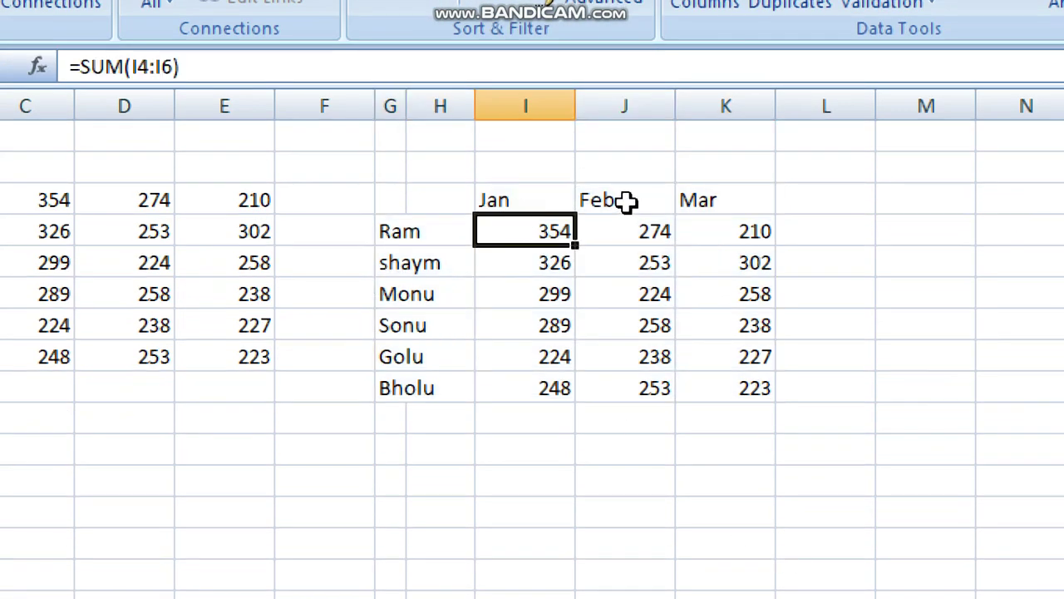
pyautogui.click(625, 202)
pyautogui.click(687, 201)
pyautogui.click(432, 267)
pyautogui.click(431, 327)
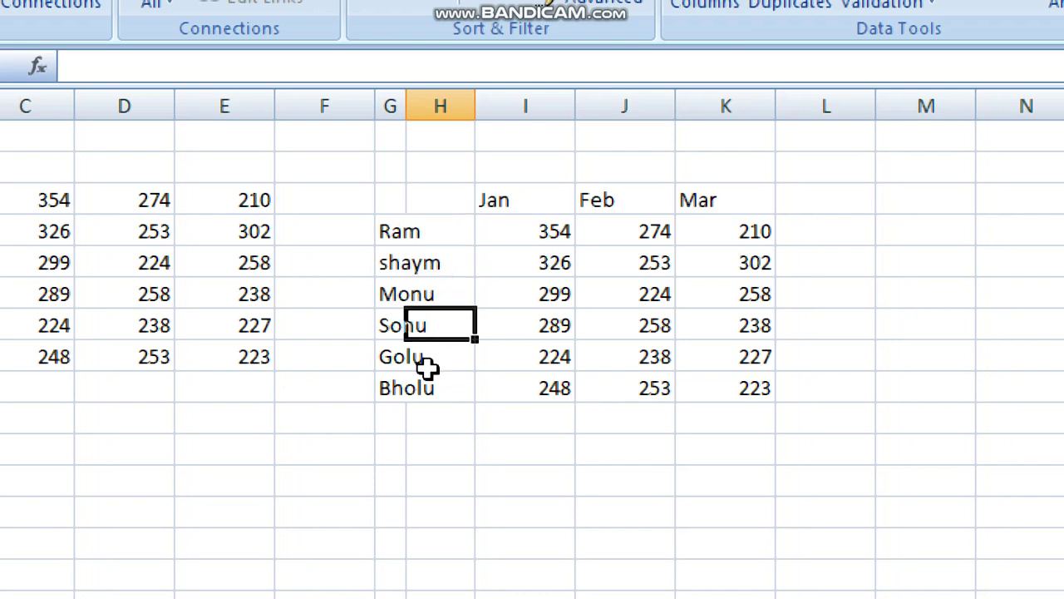
pyautogui.moveTo(427, 366); pyautogui.dragTo(424, 391)
pyautogui.click(410, 451)
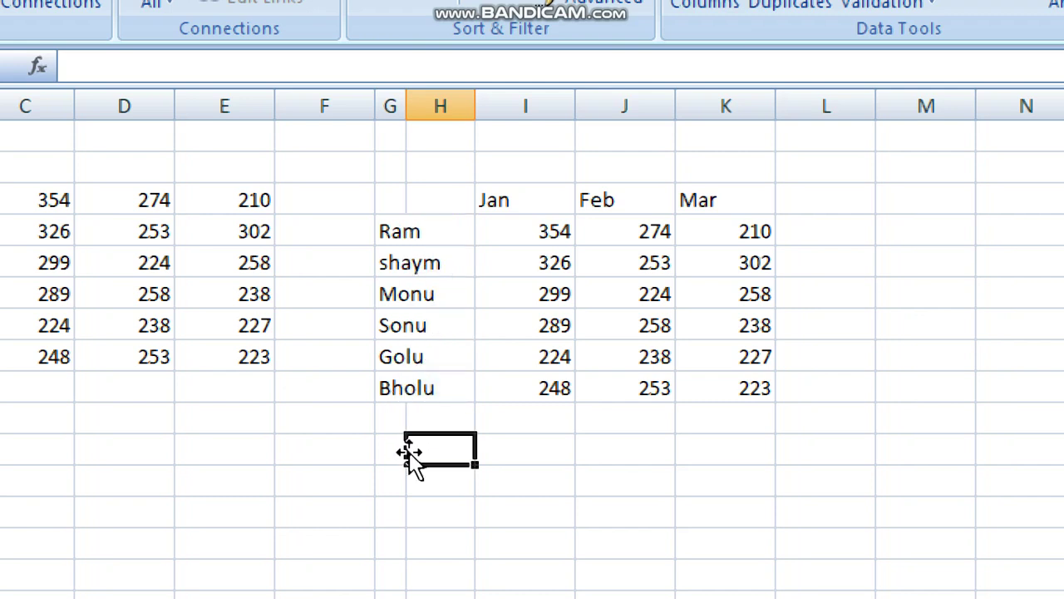
# Step: Inspect the SUM formulas behind the January and February totals in columns I and J of the consolidated table
pyautogui.click(535, 233)
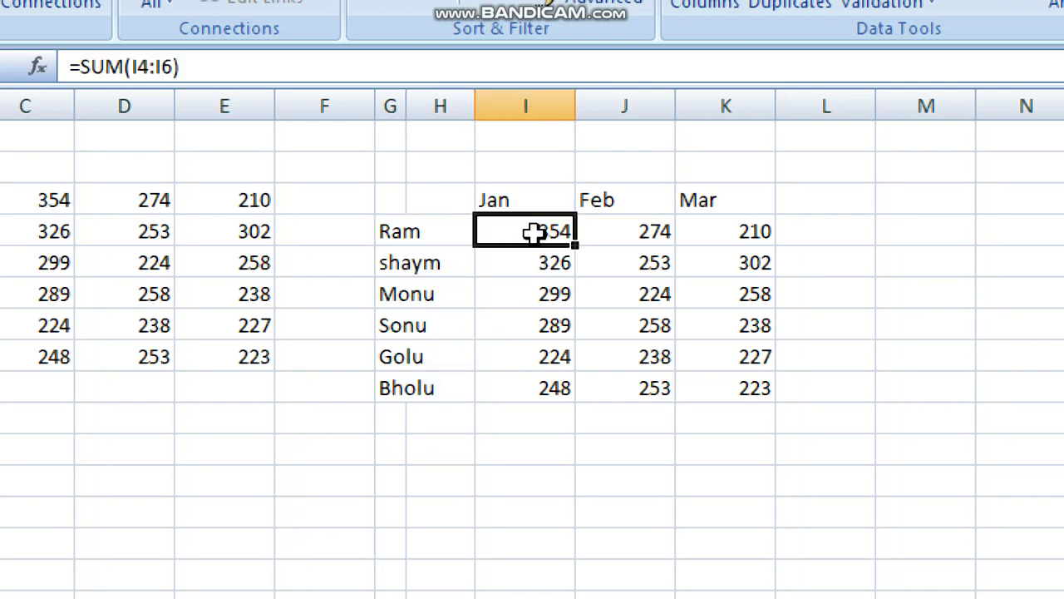
pyautogui.click(533, 300)
pyautogui.click(669, 237)
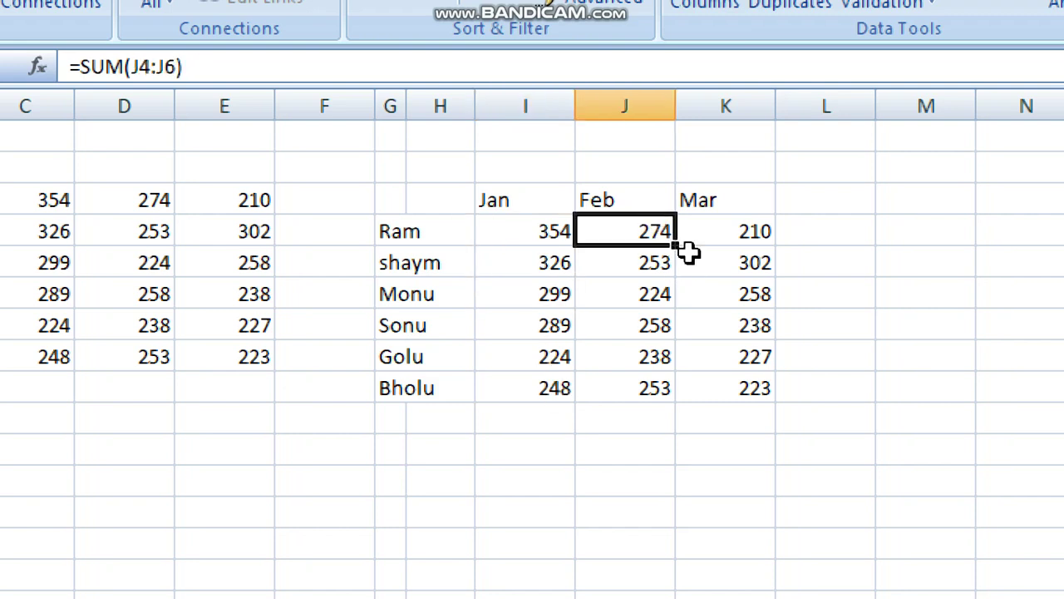
pyautogui.click(686, 237)
pyautogui.click(688, 295)
pyautogui.click(687, 356)
pyautogui.moveTo(570, 198); pyautogui.dragTo(584, 199)
pyautogui.click(570, 233)
pyautogui.click(544, 291)
pyautogui.click(547, 386)
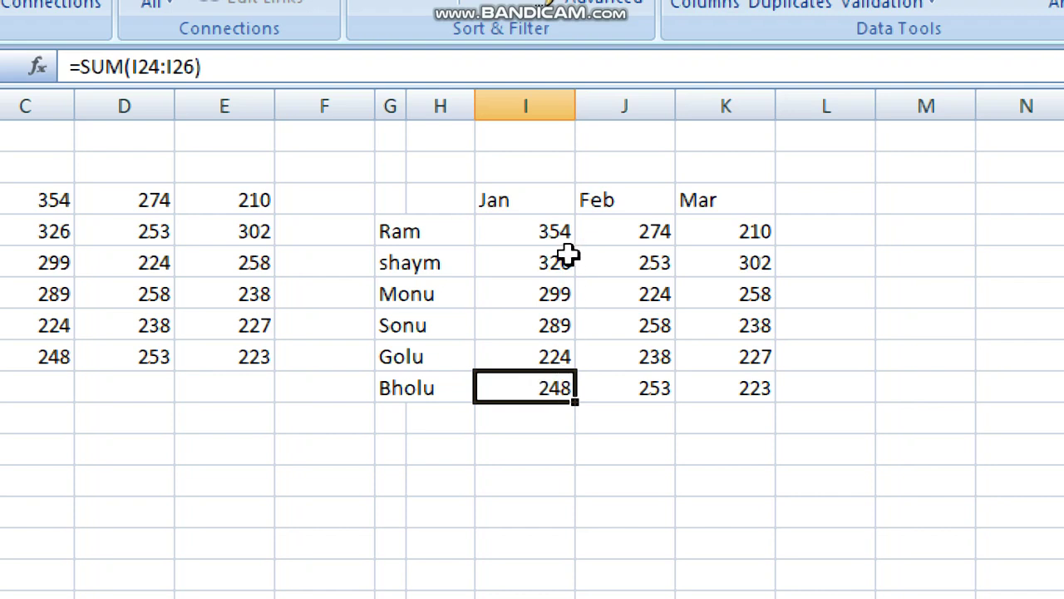
pyautogui.click(544, 239)
pyautogui.click(570, 291)
pyautogui.click(552, 386)
pyautogui.click(553, 236)
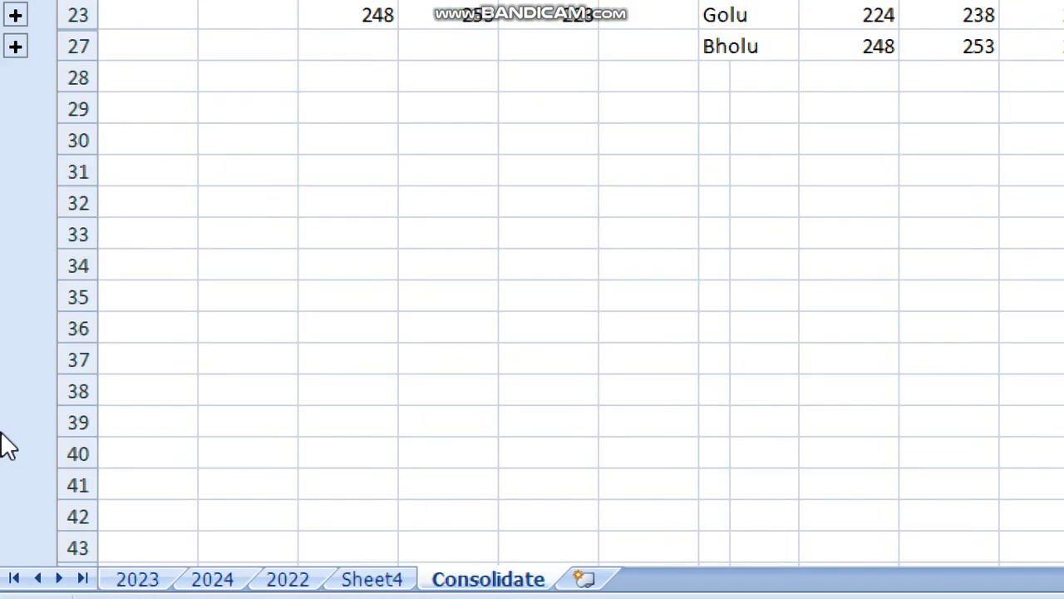
# Step: Set the first January value, cell G7 on the 2023 sheet, to 200
pyautogui.click(139, 582)
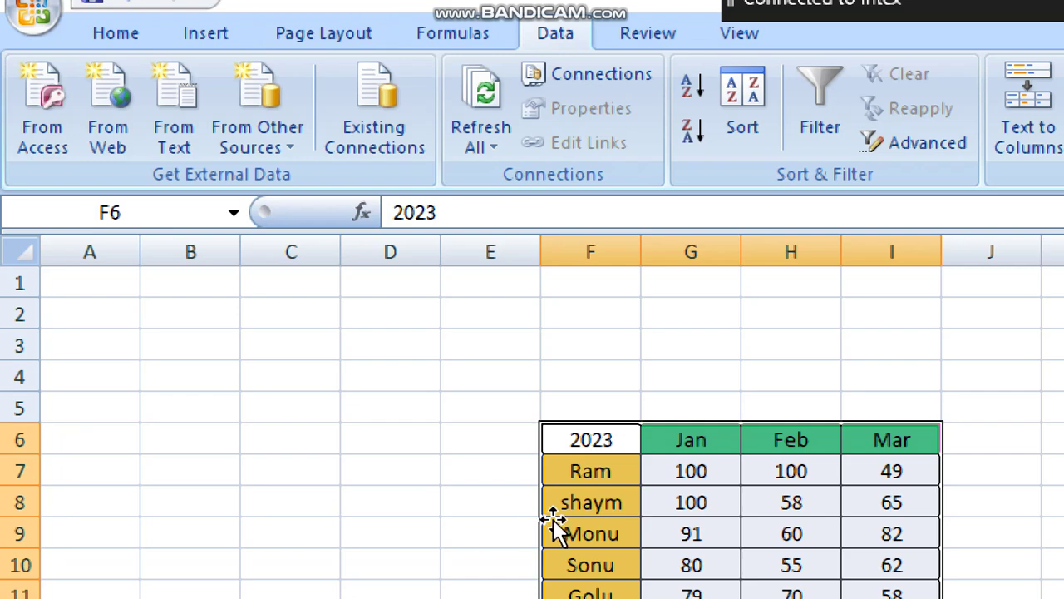
pyautogui.click(713, 470)
pyautogui.write('200')
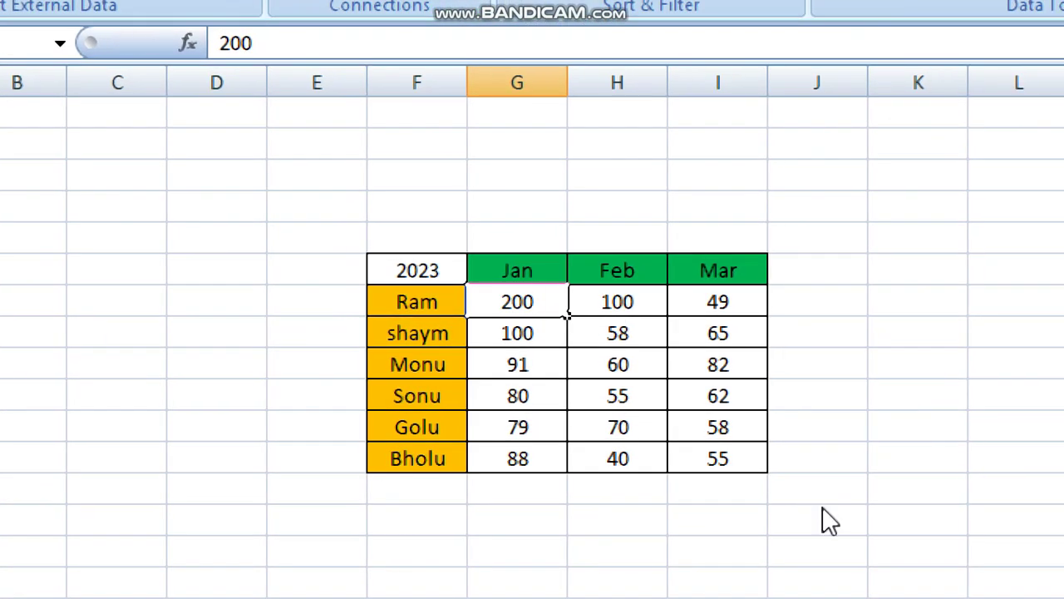
pyautogui.click(828, 519)
# Step: Return to the Consolidate sheet and compare the linked January totals in column I with the unlinked figures in columns C to E
pyautogui.click(337, 486)
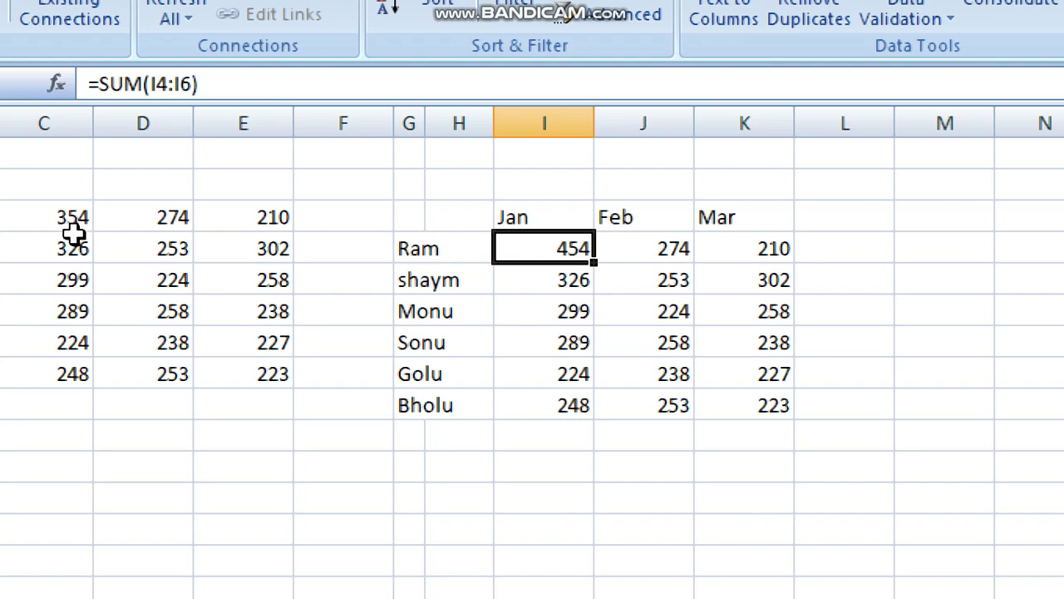
pyautogui.moveTo(371, 213); pyautogui.dragTo(677, 441)
pyautogui.click(865, 372)
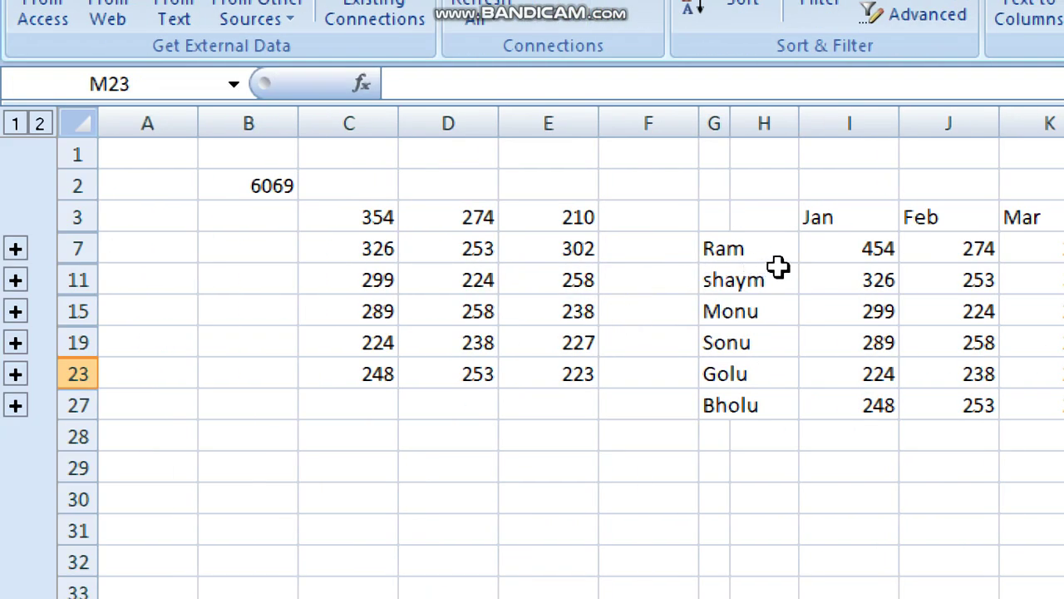
pyautogui.click(884, 252)
pyautogui.click(887, 283)
pyautogui.click(886, 316)
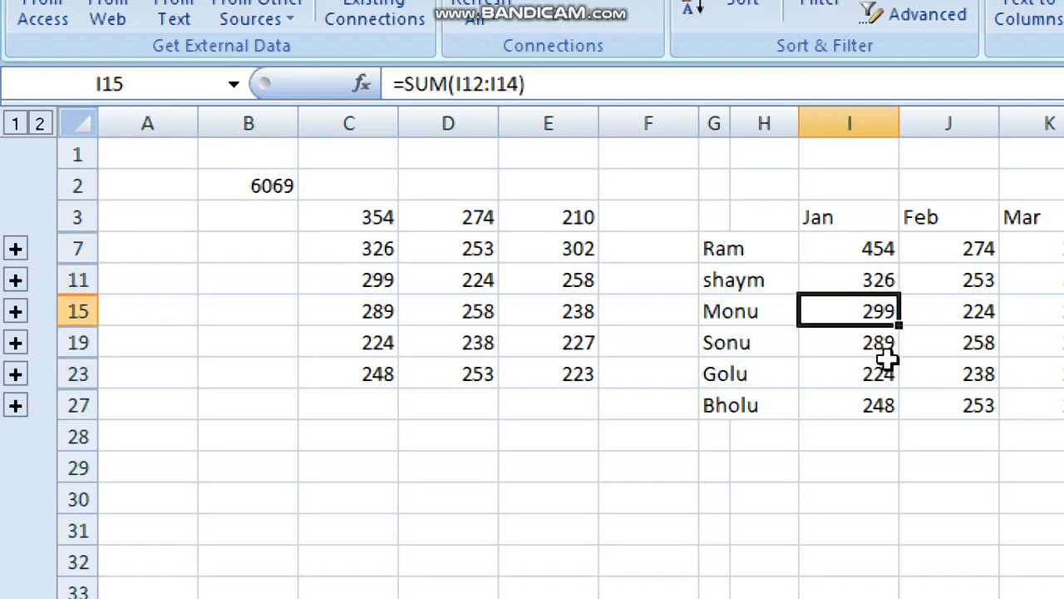
pyautogui.click(878, 433)
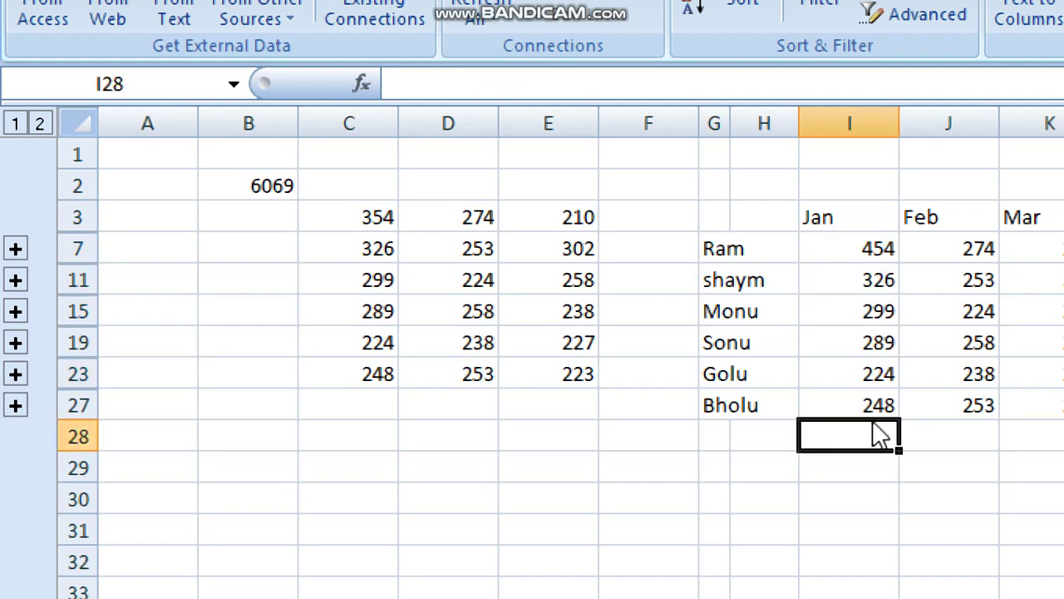
# Step: Expand the outline group above row 7, examine its workbook labels and January source values in rows 4 to 6, and collapse it
pyautogui.click(15, 249)
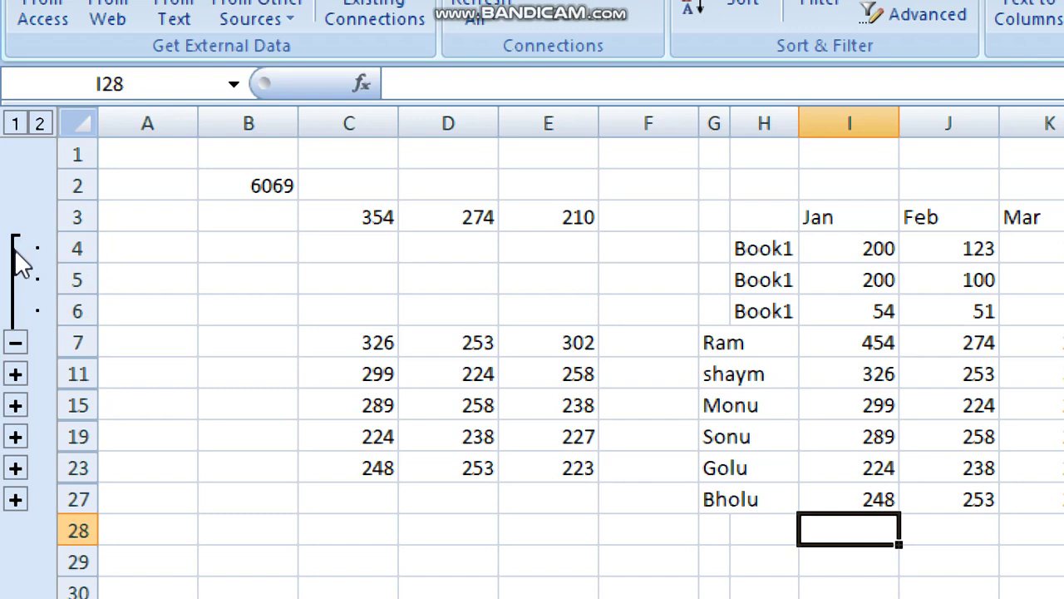
pyautogui.click(757, 253)
pyautogui.click(760, 281)
pyautogui.click(760, 309)
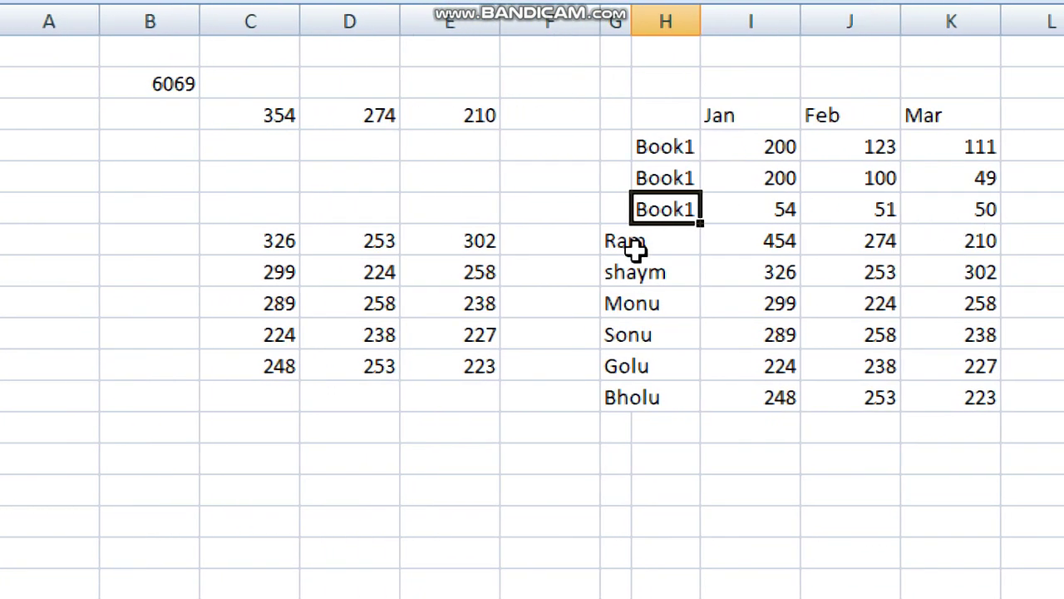
pyautogui.click(660, 146)
pyautogui.click(665, 179)
pyautogui.click(664, 209)
pyautogui.click(784, 153)
pyautogui.click(783, 178)
pyautogui.click(786, 237)
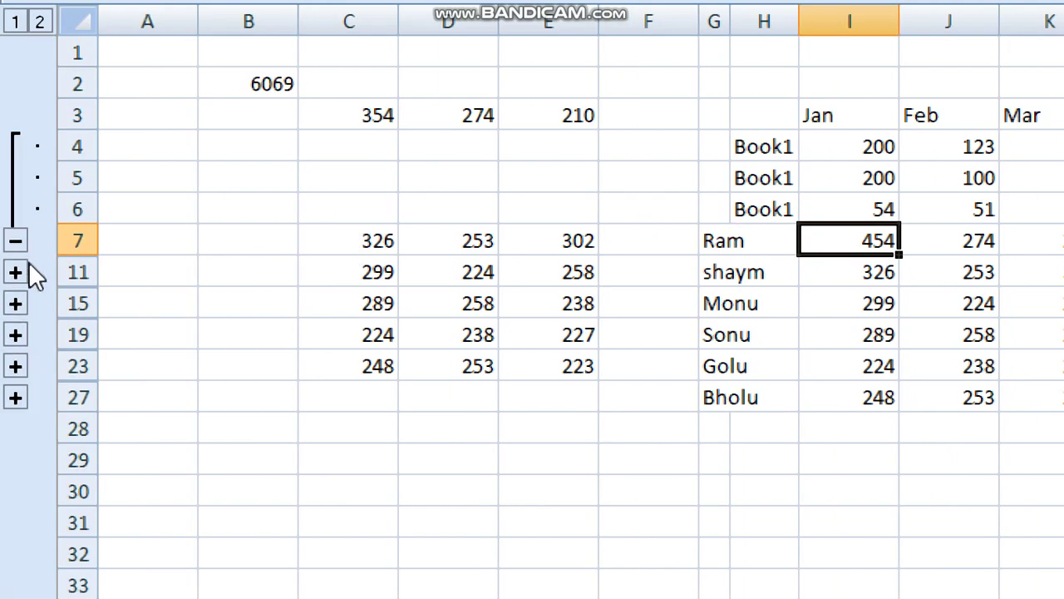
pyautogui.click(16, 241)
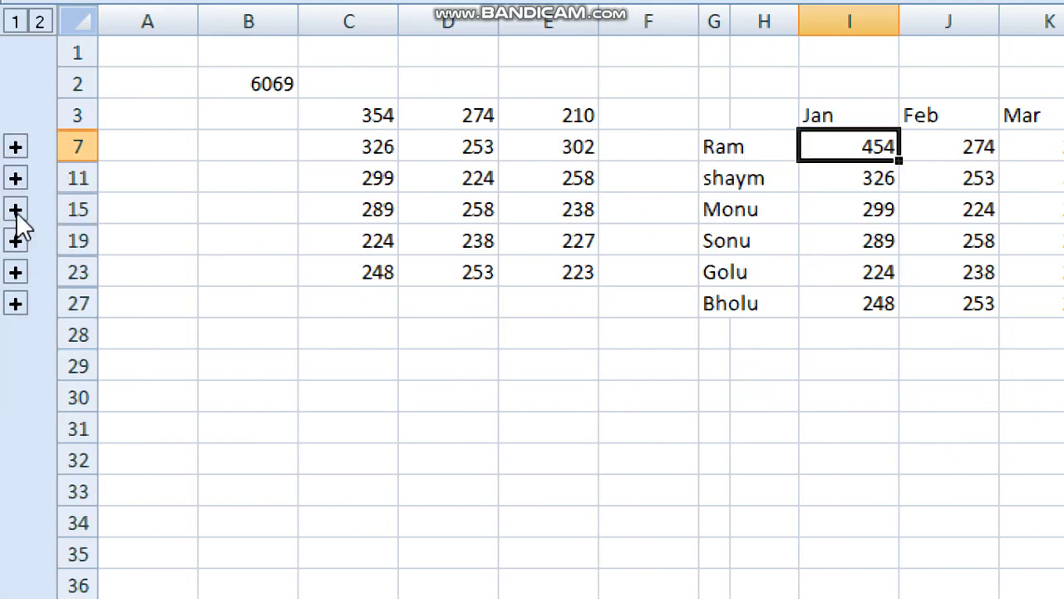
# Step: Reopen the row 7 group to review its January and February source values, view the row 11 group's details, and collapse both
pyautogui.click(16, 147)
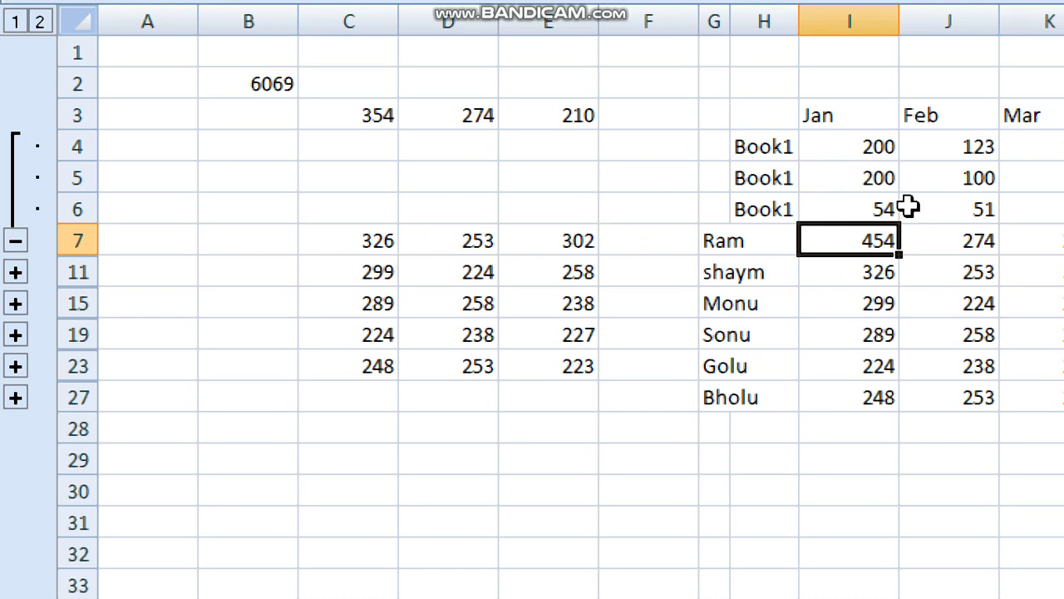
pyautogui.click(888, 150)
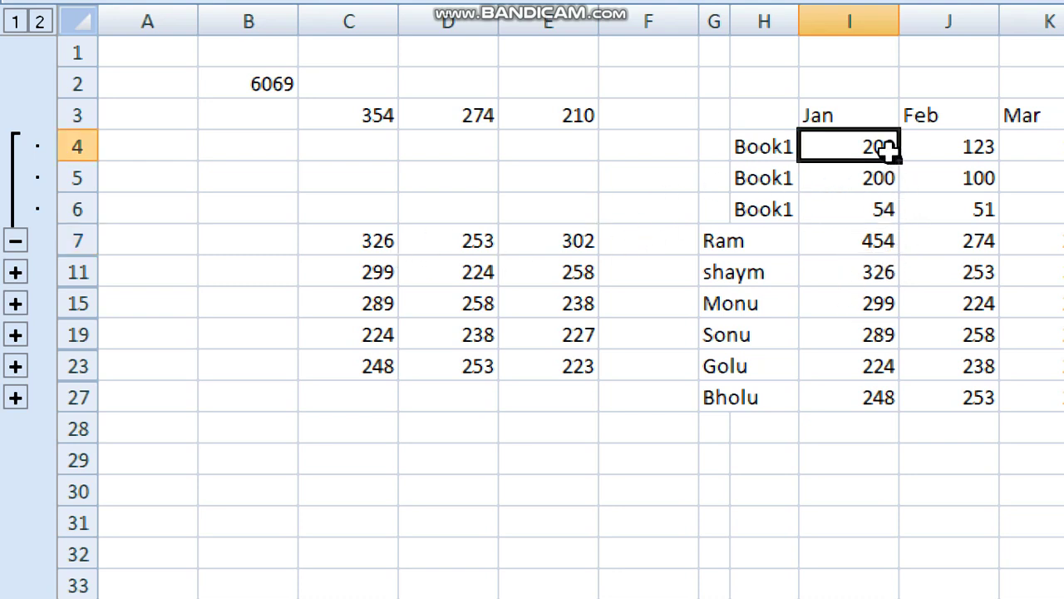
pyautogui.click(883, 181)
pyautogui.click(884, 215)
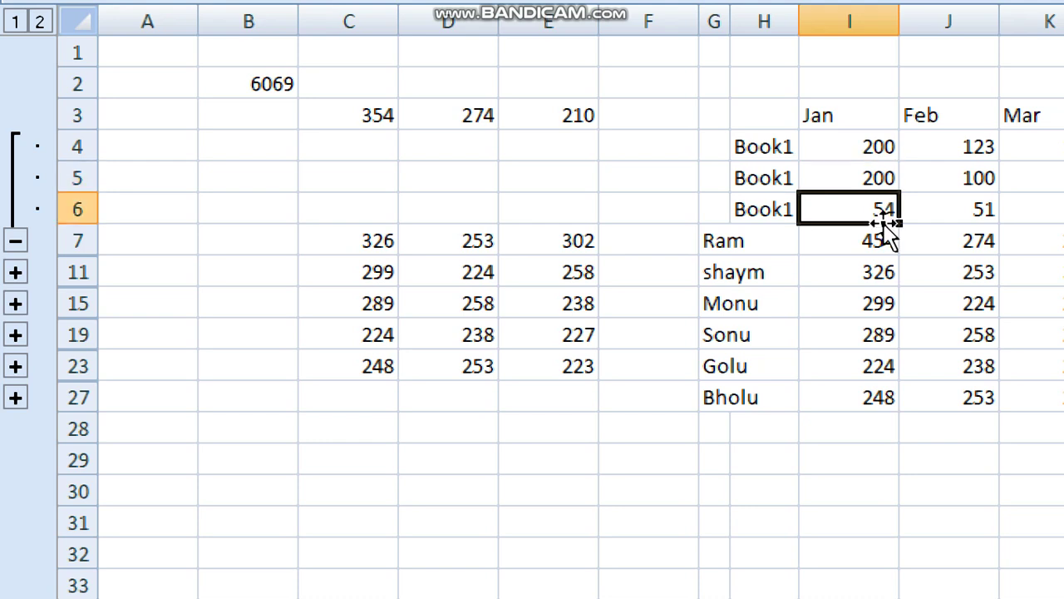
pyautogui.click(983, 155)
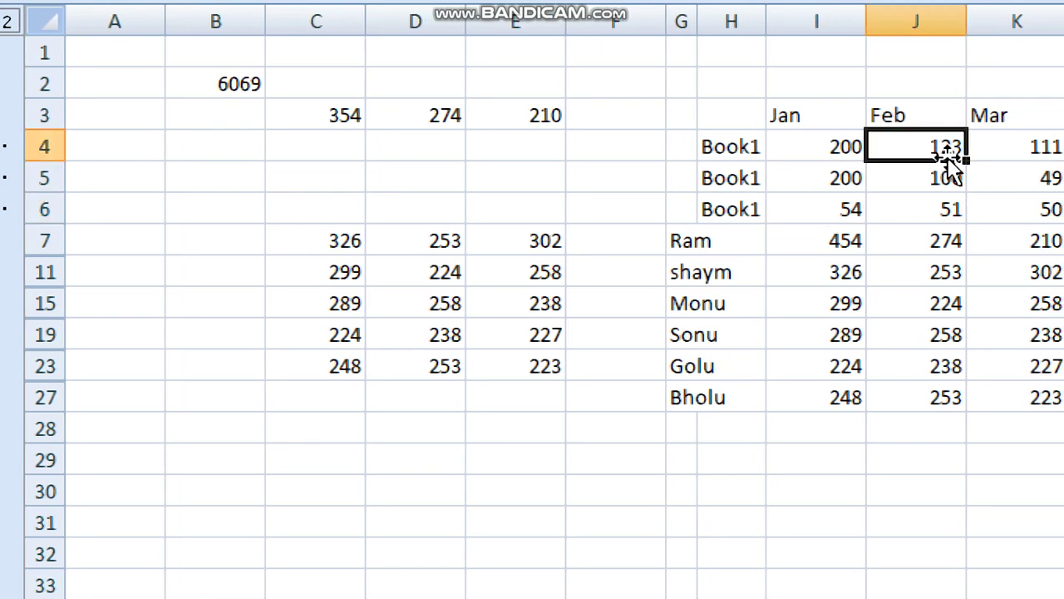
pyautogui.click(942, 179)
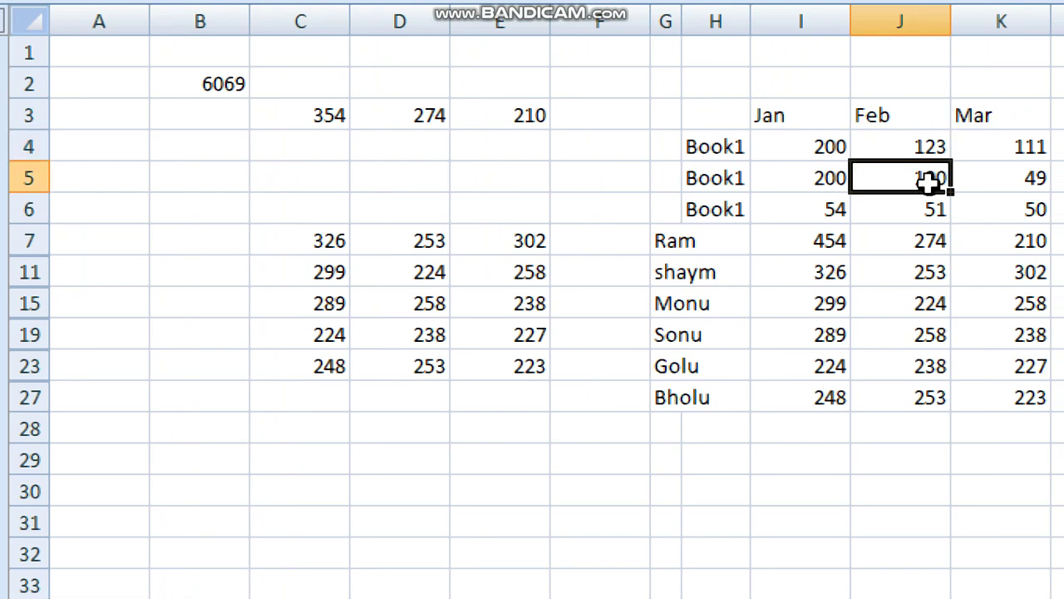
pyautogui.click(951, 214)
pyautogui.click(948, 246)
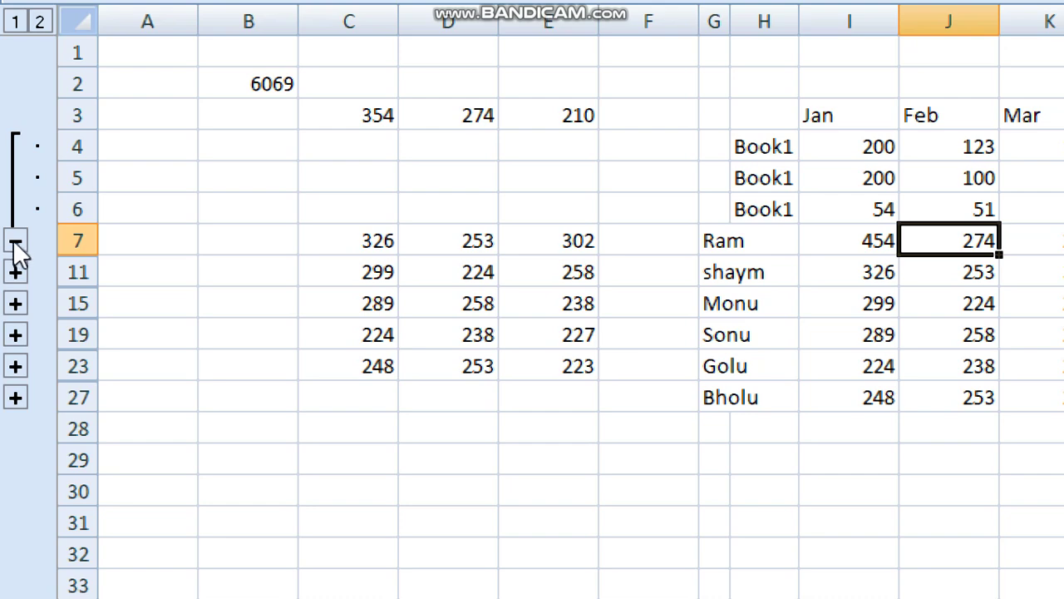
pyautogui.click(16, 242)
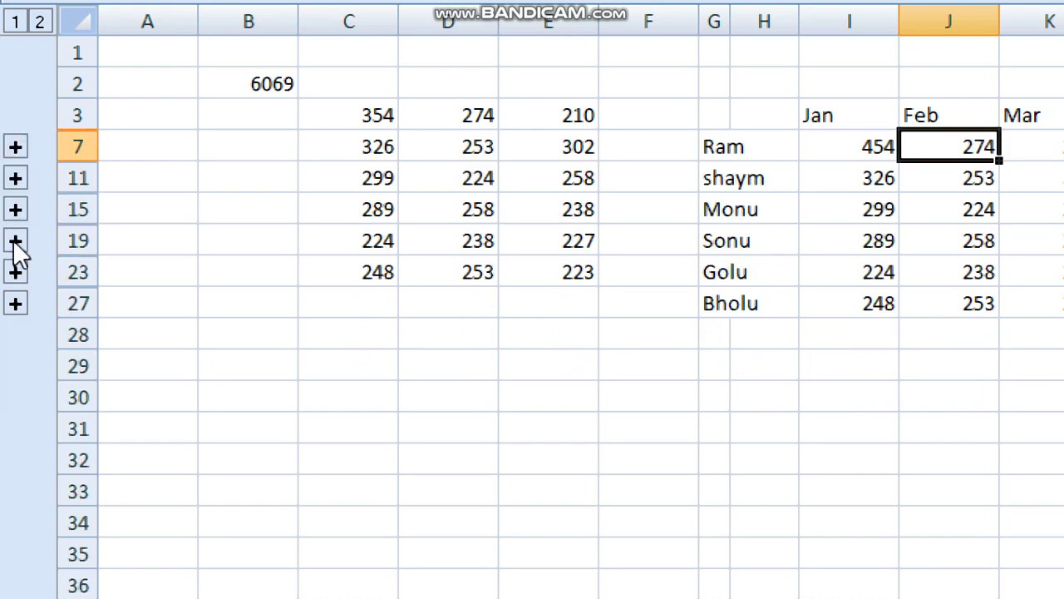
pyautogui.click(16, 177)
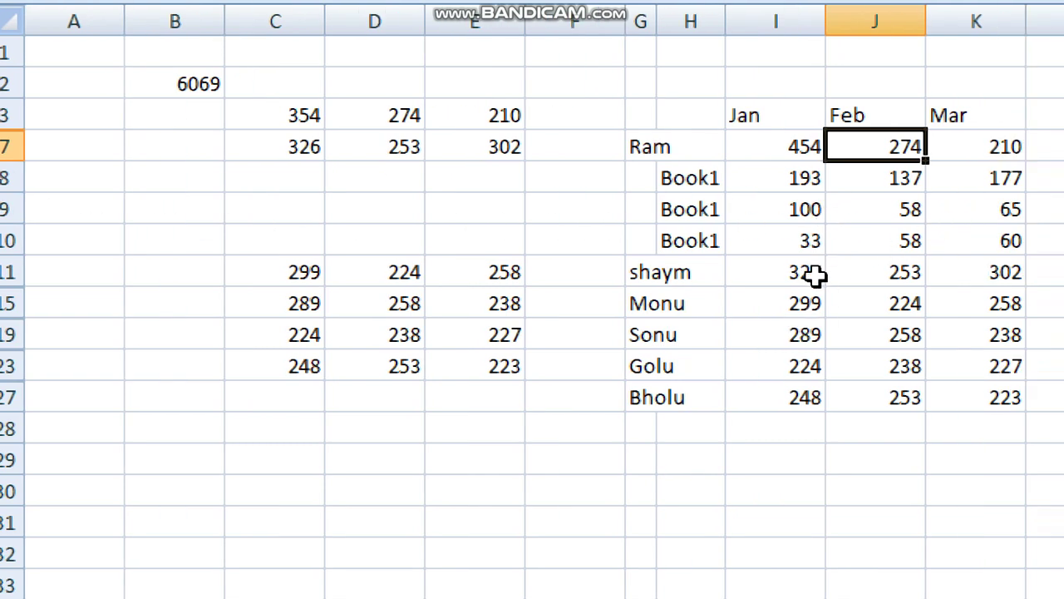
pyautogui.click(22, 266)
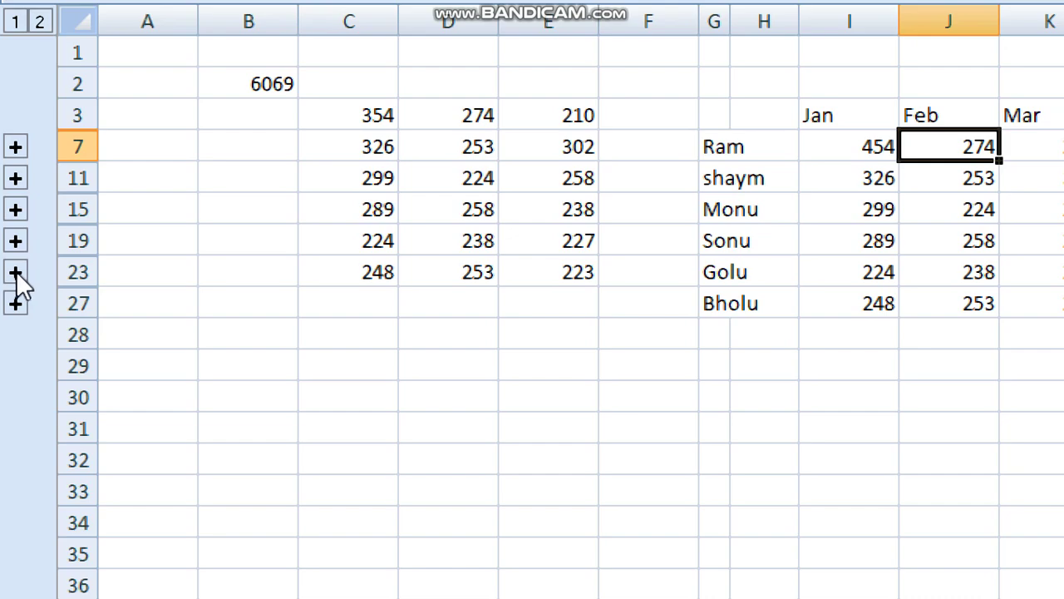